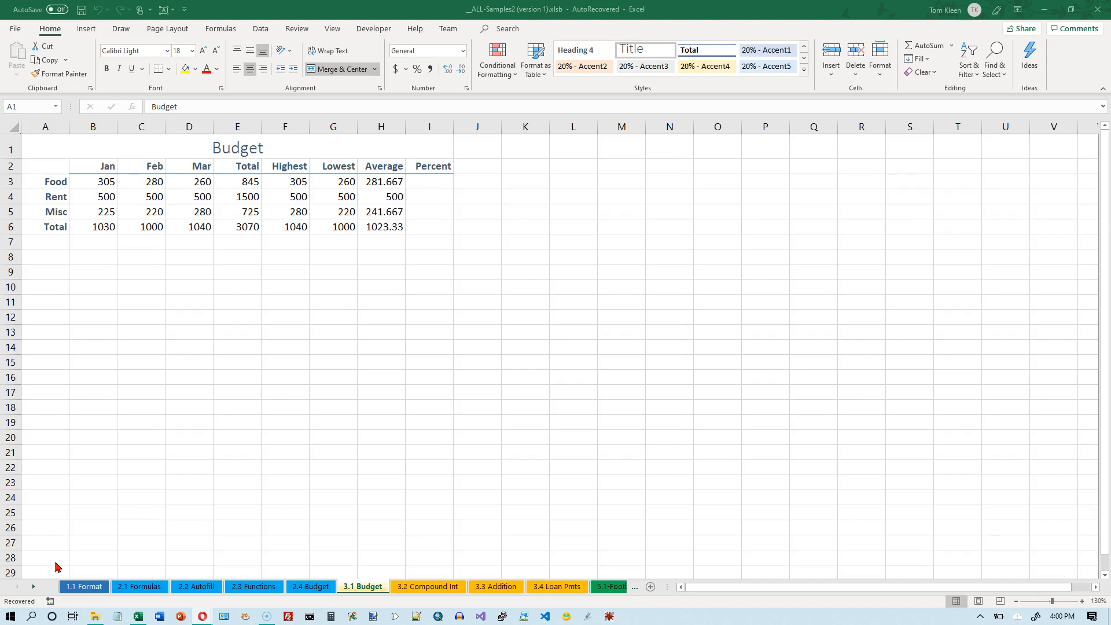
# - Format the budget figures in B3:H6 as Accounting currency with no decimal places
pyautogui.click(101, 167)
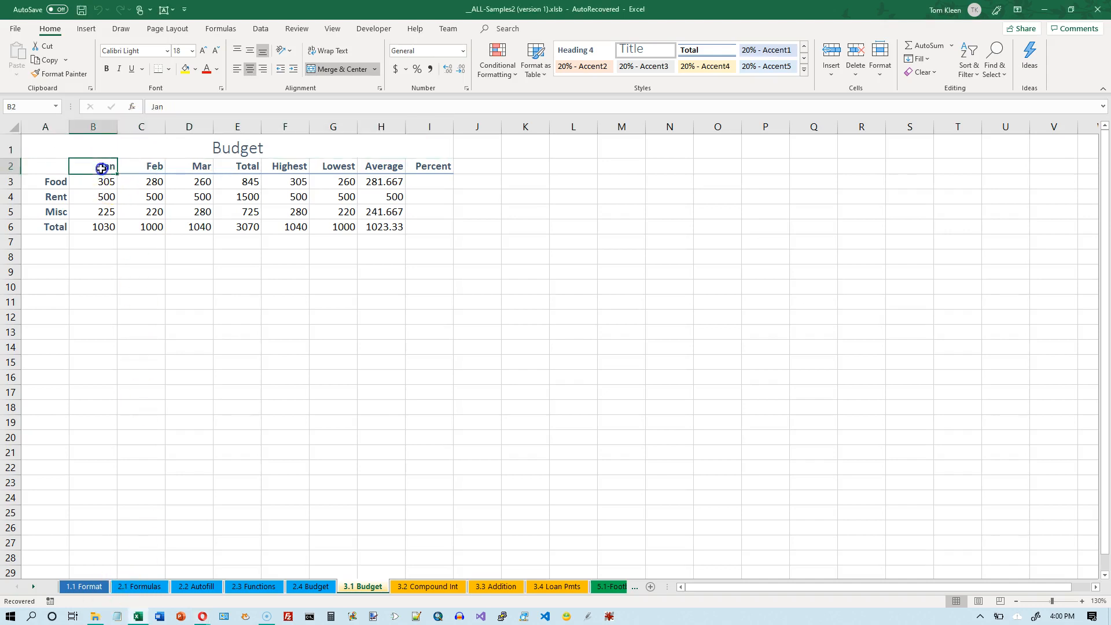
pyautogui.click(427, 167)
pyautogui.click(425, 183)
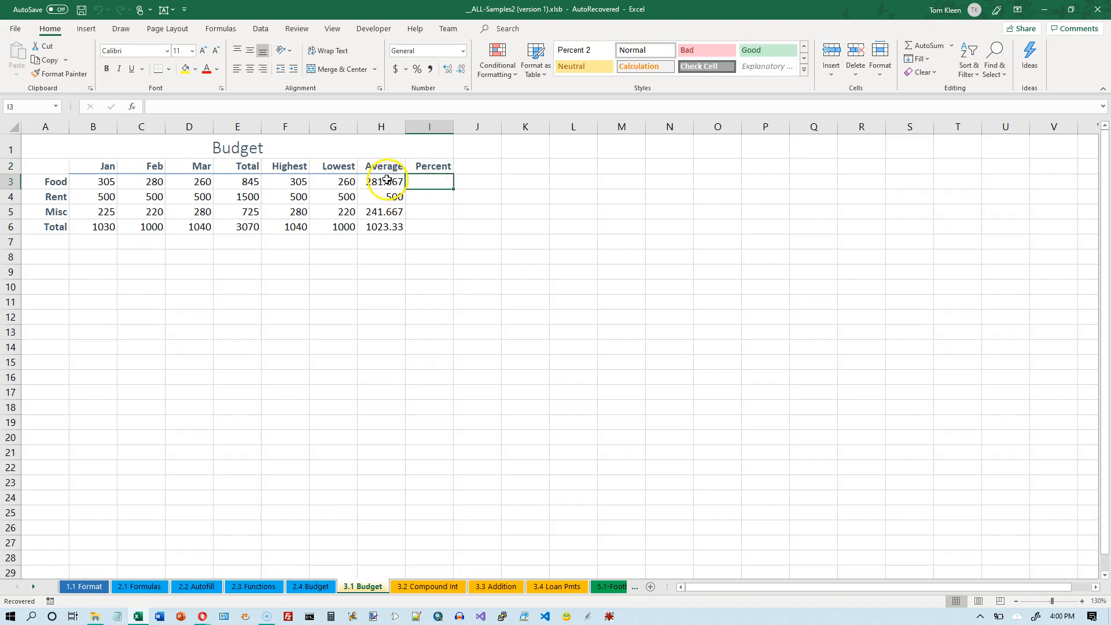
pyautogui.moveTo(379, 180); pyautogui.dragTo(383, 224)
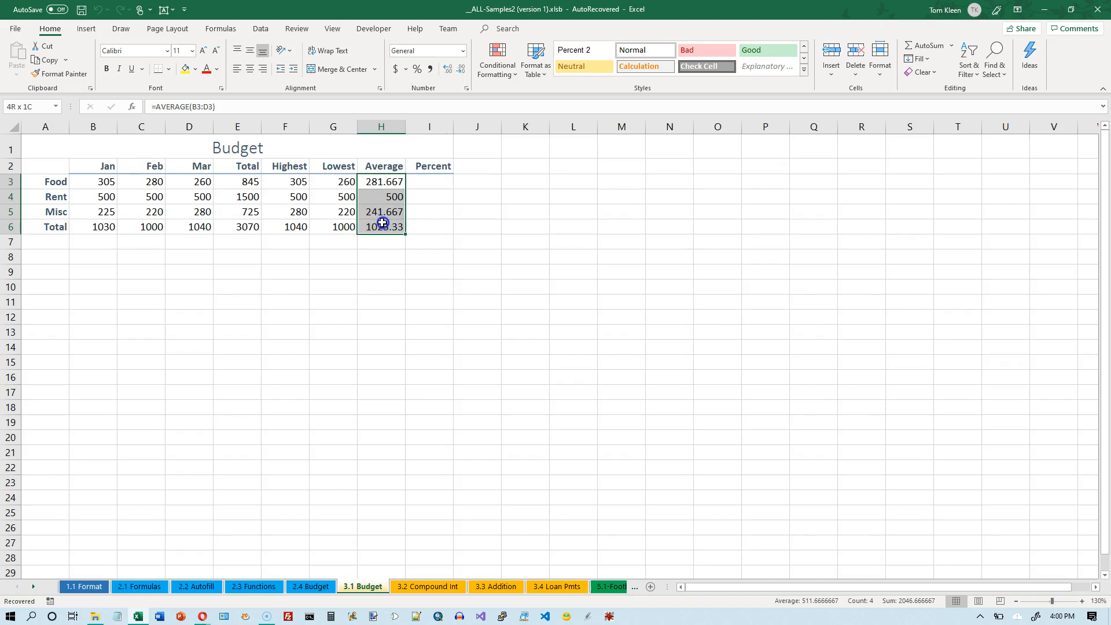
pyautogui.moveTo(104, 182); pyautogui.dragTo(382, 223)
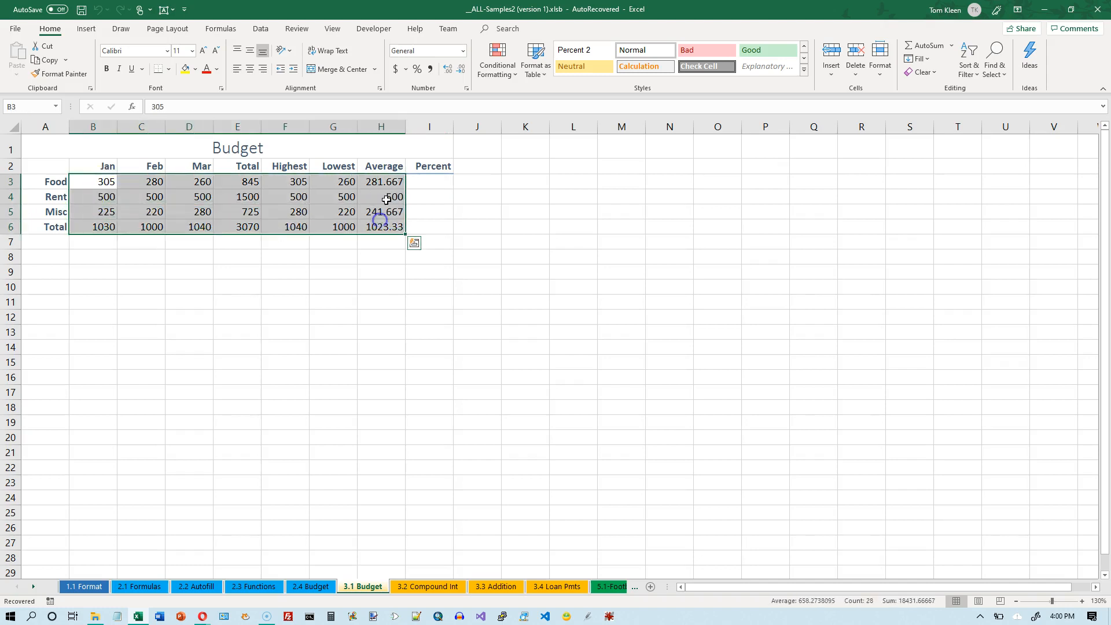
pyautogui.click(397, 70)
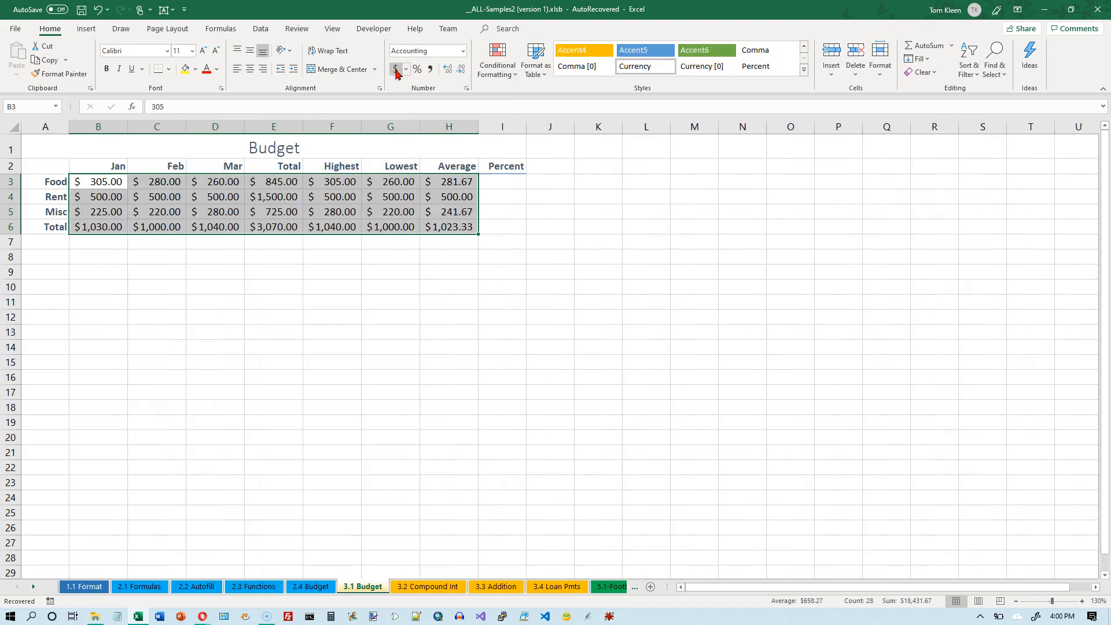
pyautogui.click(461, 69)
pyautogui.click(461, 69)
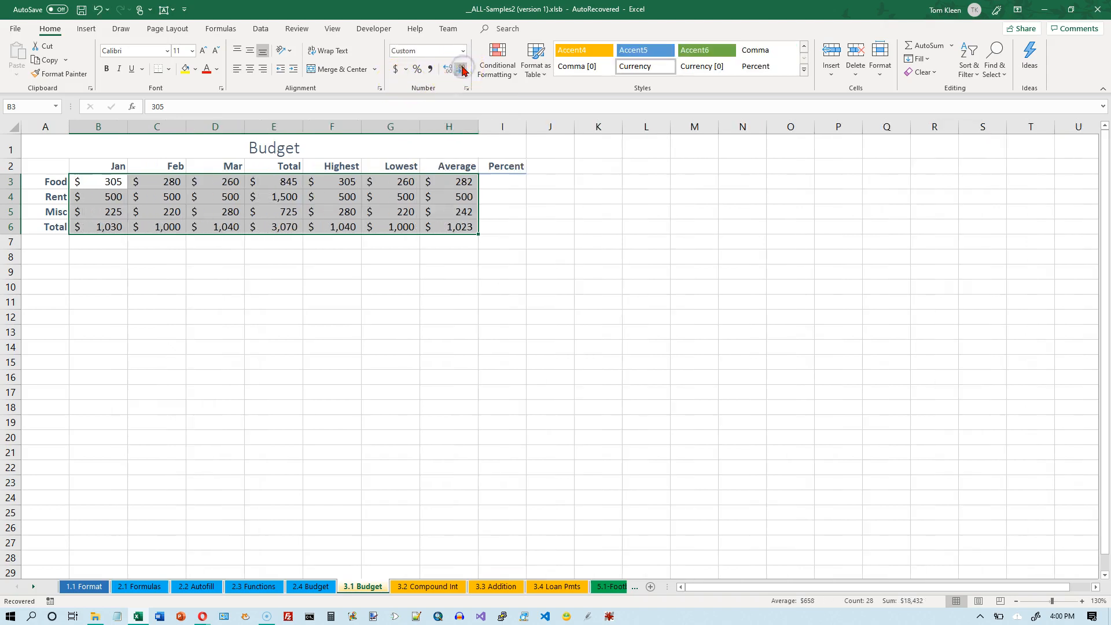
# - Examine the Food, Rent and Misc averages against the total average in H6, alongside the empty Percent column
pyautogui.click(499, 182)
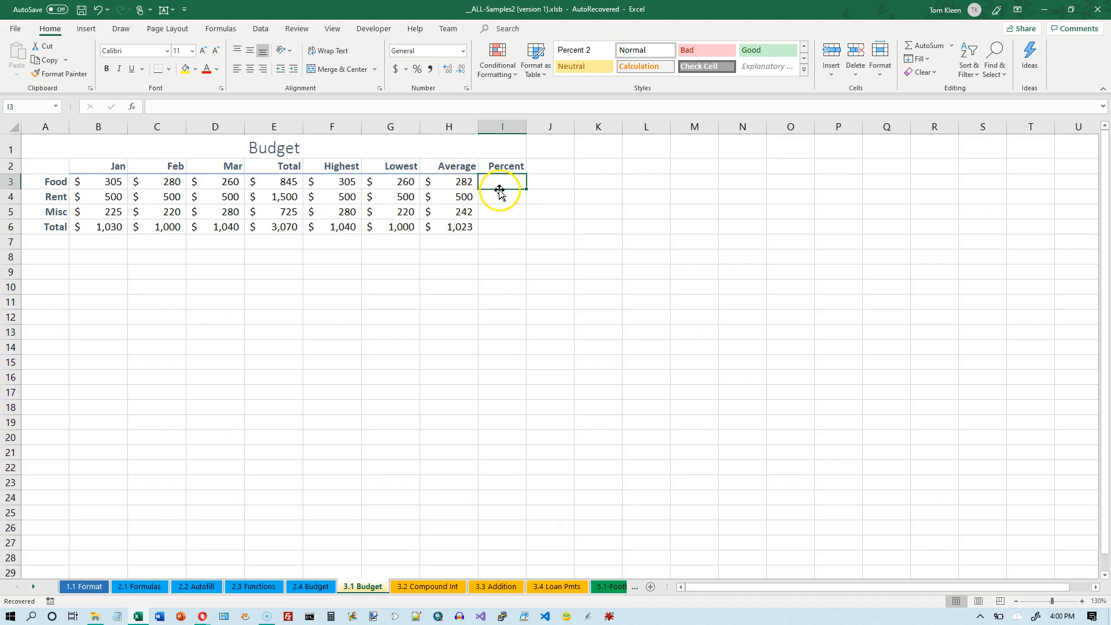
pyautogui.click(462, 182)
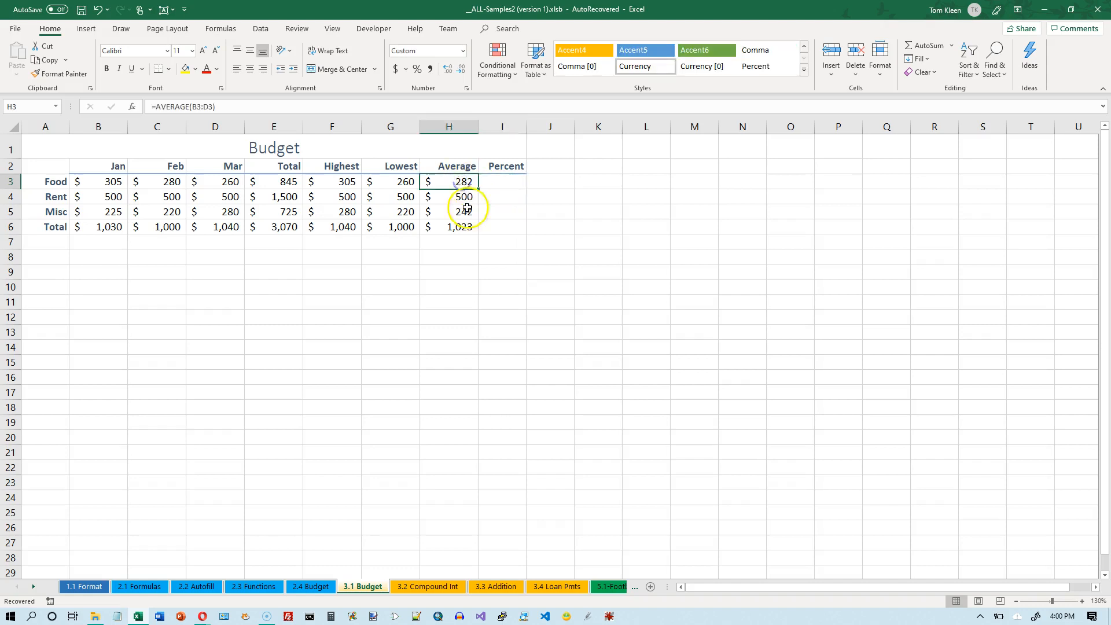
pyautogui.click(470, 228)
pyautogui.click(499, 183)
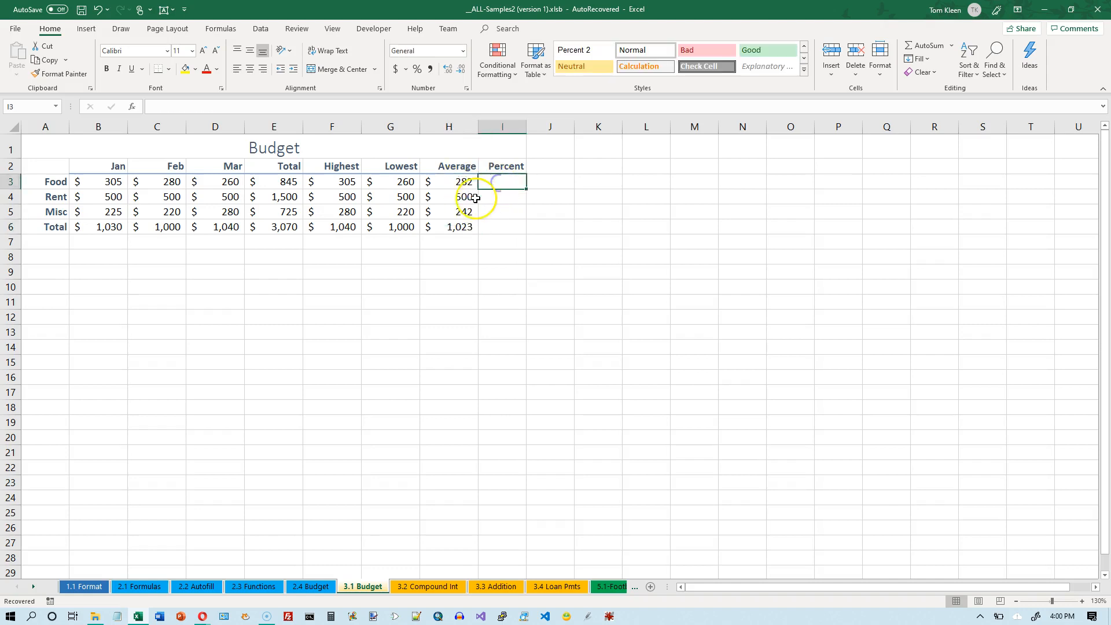
pyautogui.click(468, 199)
pyautogui.click(462, 227)
pyautogui.click(488, 211)
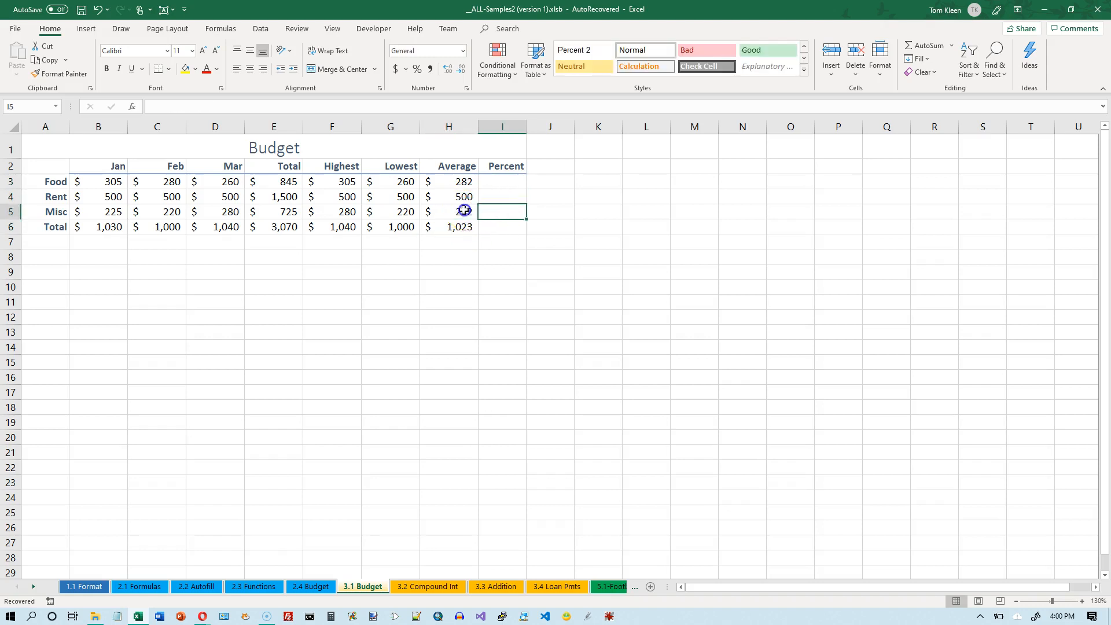
pyautogui.click(463, 211)
pyautogui.click(462, 226)
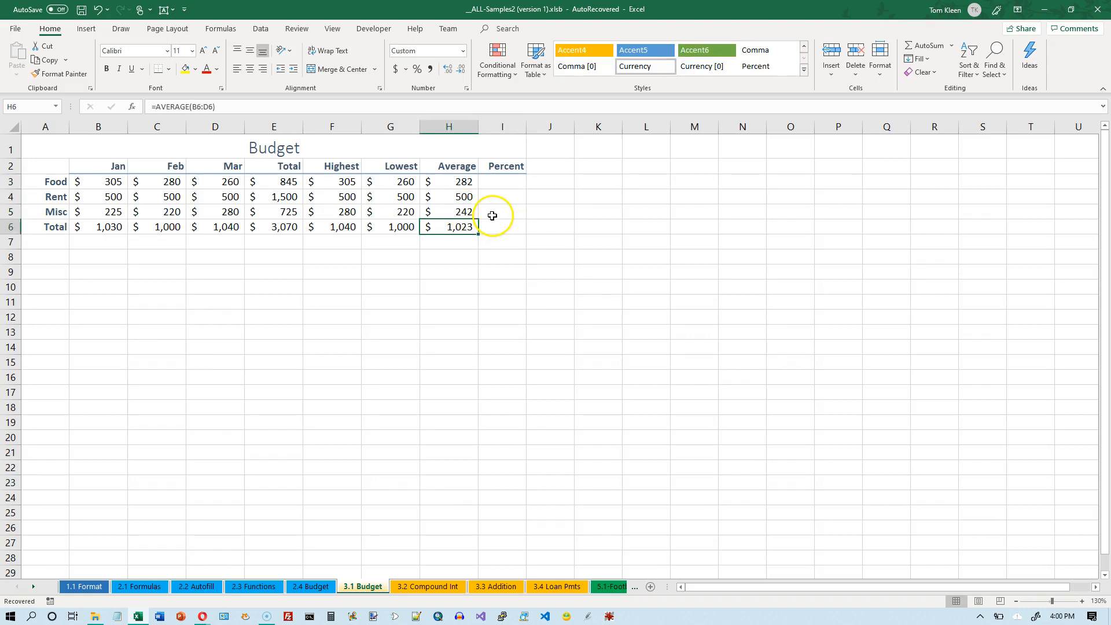
# - Enter the formula =H3/H6 in I3 to calculate Food's share of the total average
pyautogui.click(501, 182)
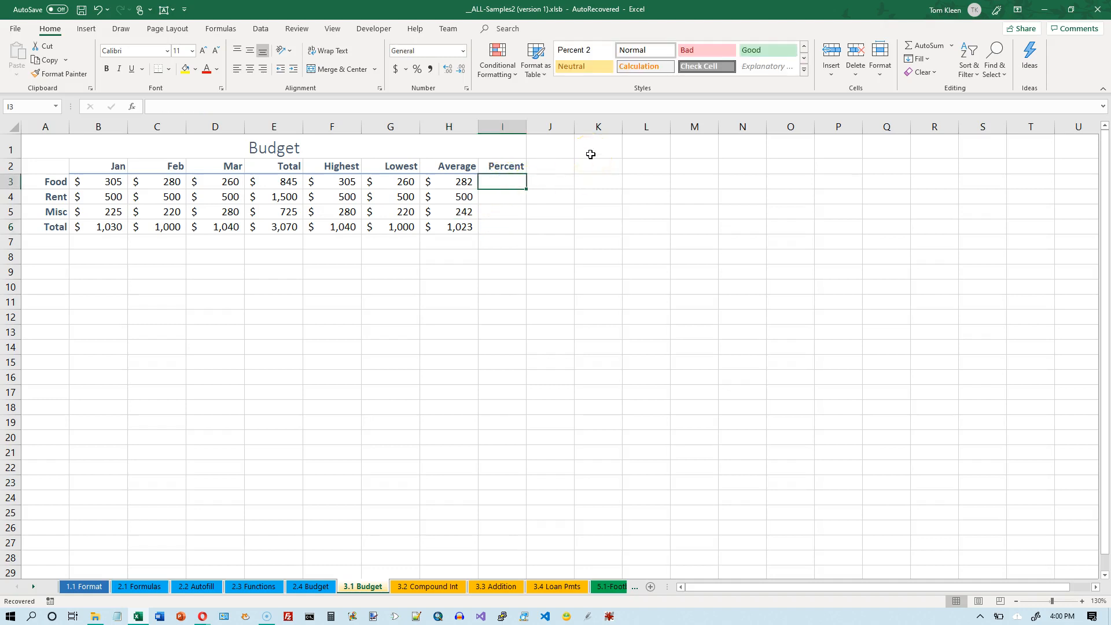
pyautogui.write('=')
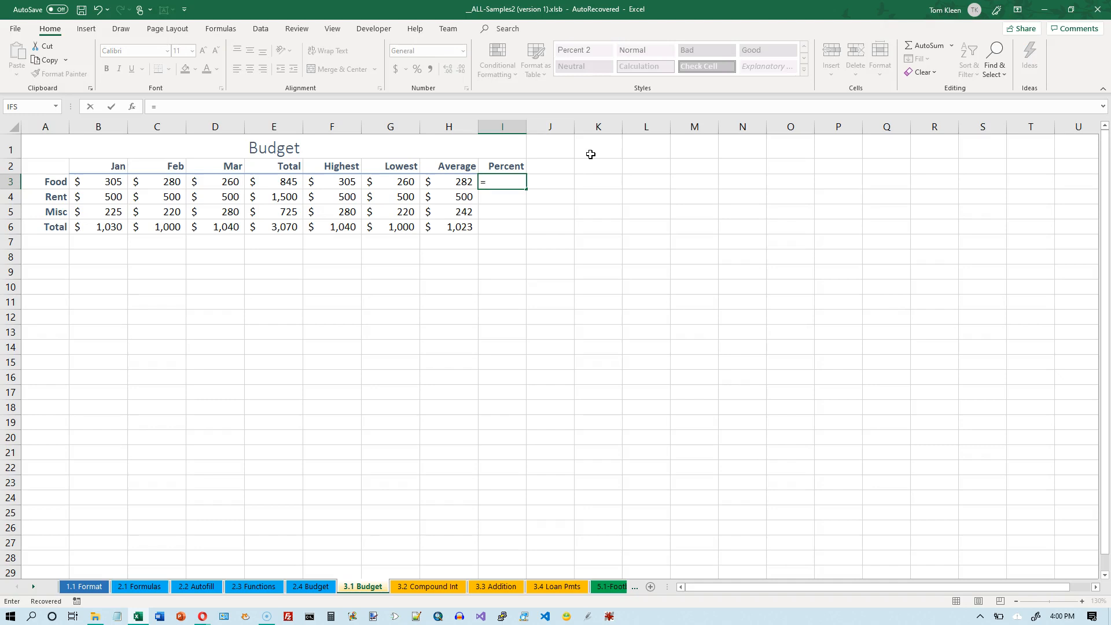
pyautogui.press('Left')
pyautogui.write('/h6')
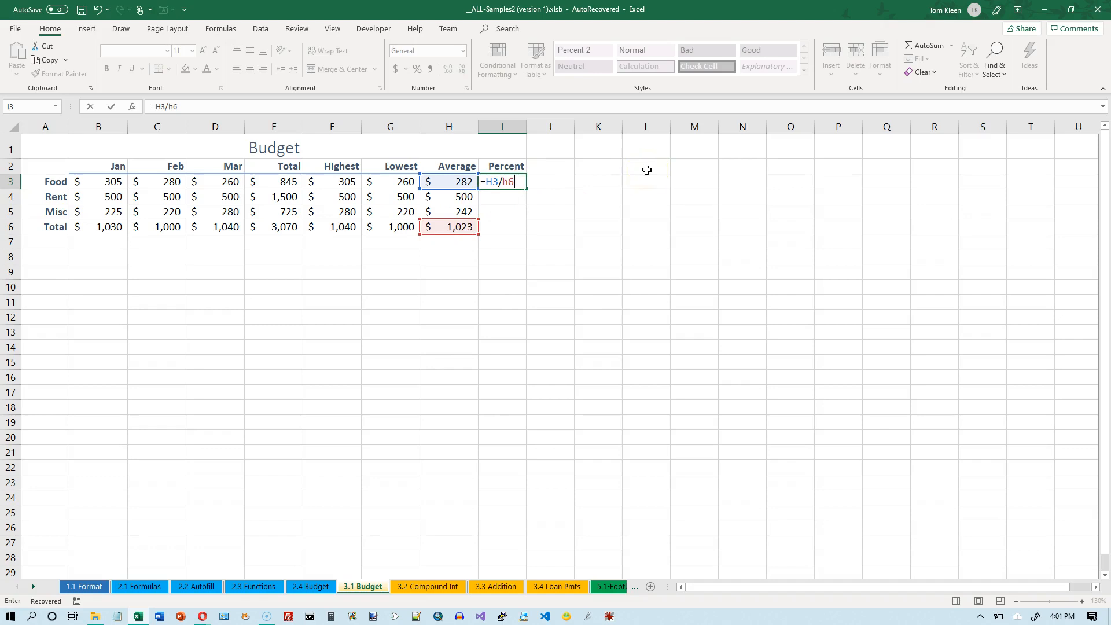
pyautogui.press('Return')
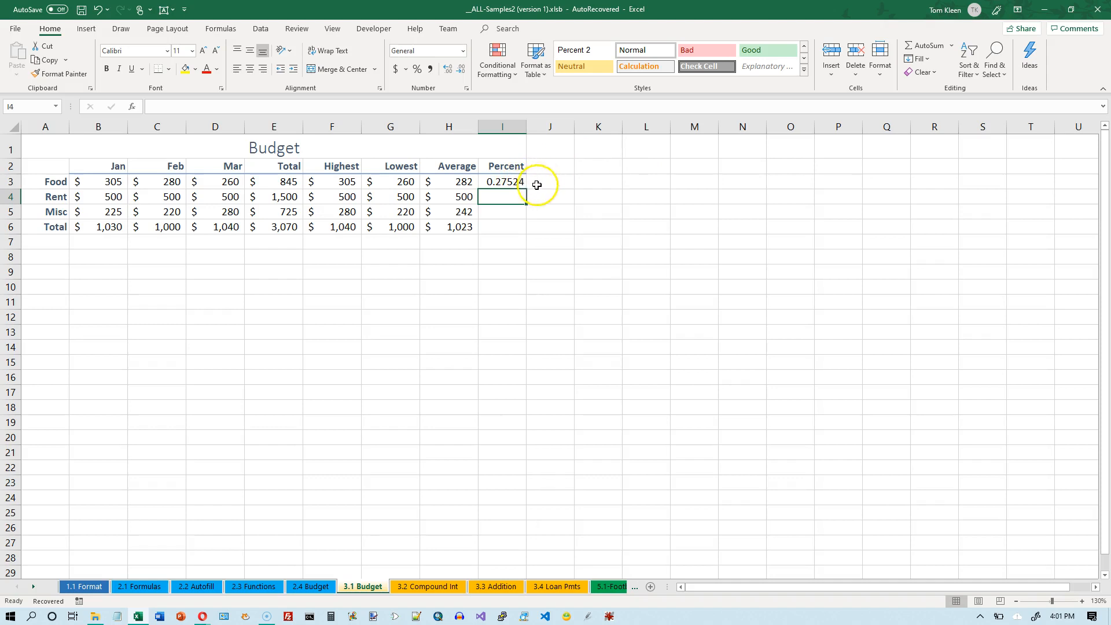
# - Format I3 as a percentage and fill its formula down through I6
pyautogui.click(509, 182)
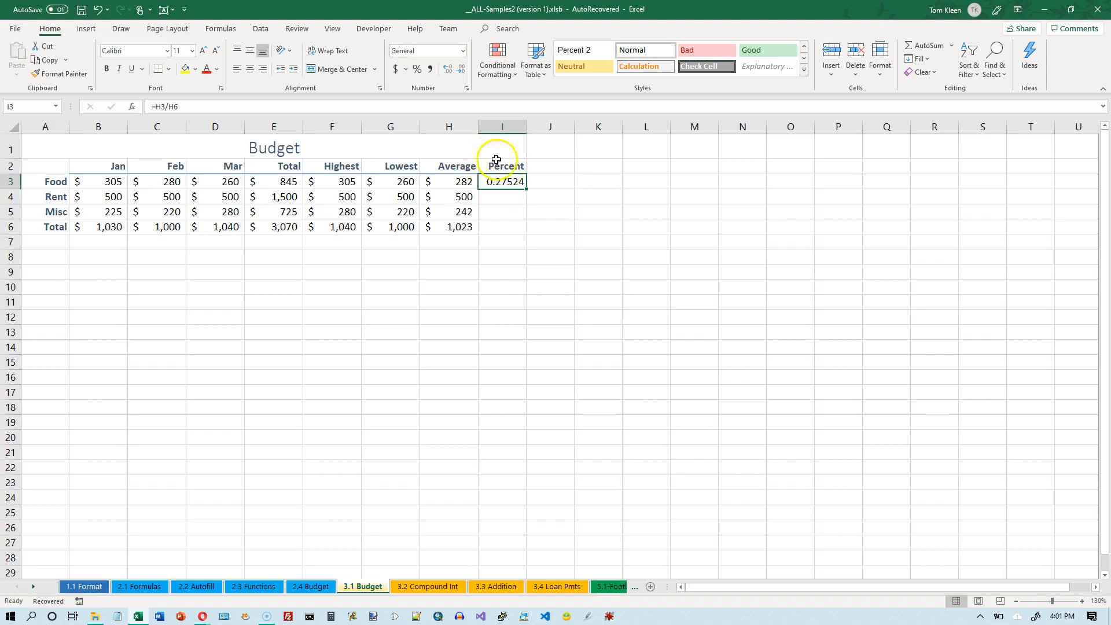
pyautogui.click(417, 70)
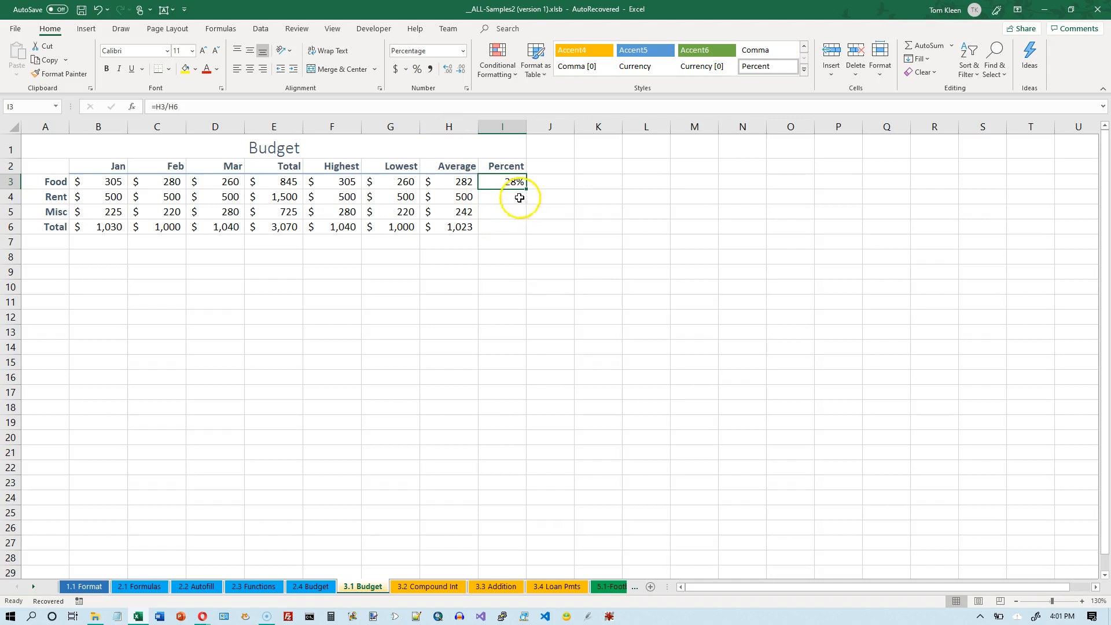
pyautogui.click(516, 184)
pyautogui.moveTo(526, 187); pyautogui.dragTo(528, 234)
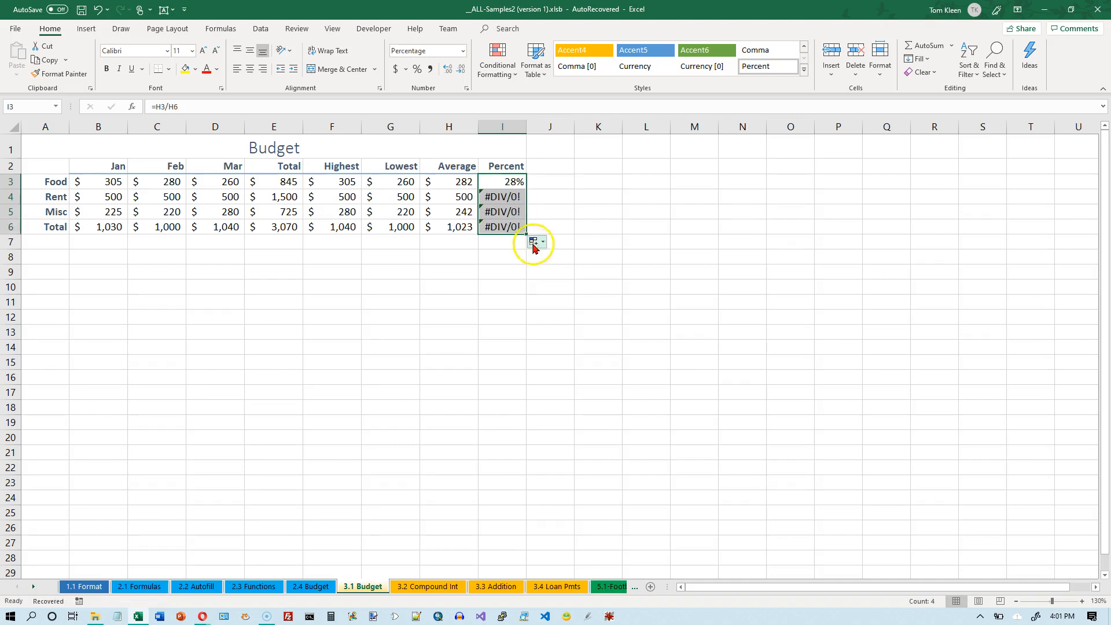
# - Inspect the copied formulas in the Percent cells I4, I5 and I6
pyautogui.click(515, 197)
pyautogui.click(504, 212)
pyautogui.click(506, 228)
pyautogui.click(514, 198)
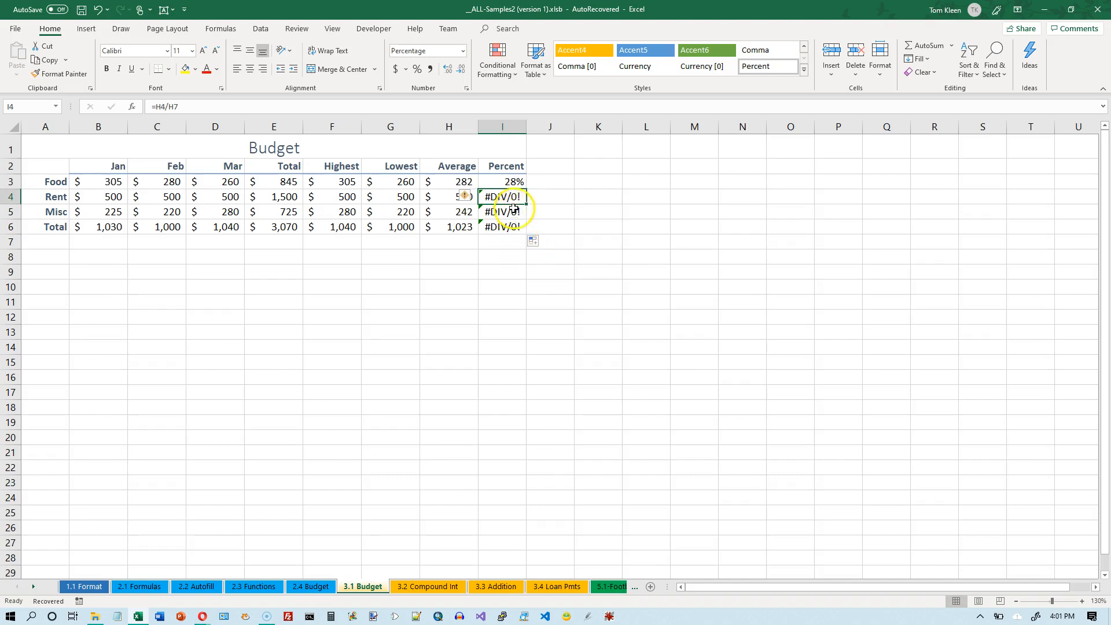
pyautogui.click(493, 197)
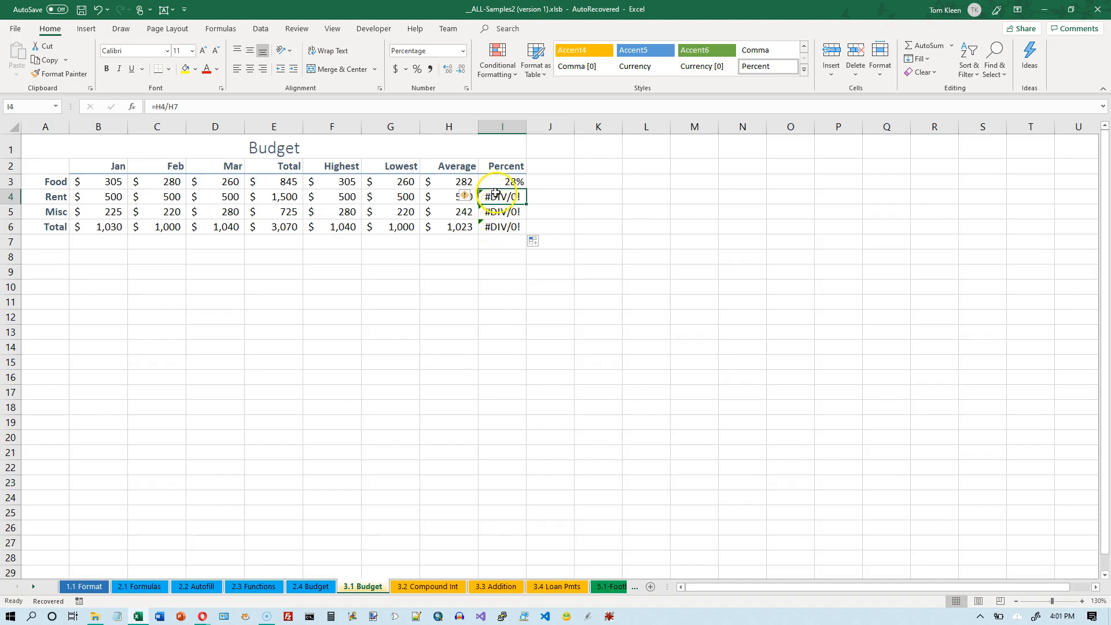
pyautogui.click(495, 213)
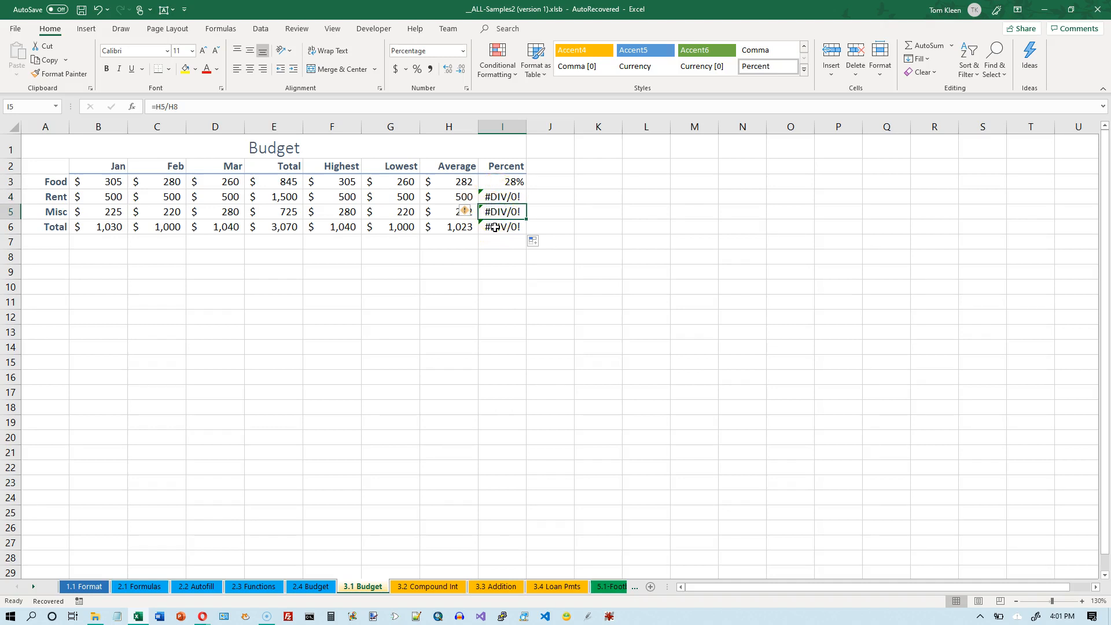
pyautogui.click(498, 225)
pyautogui.click(493, 195)
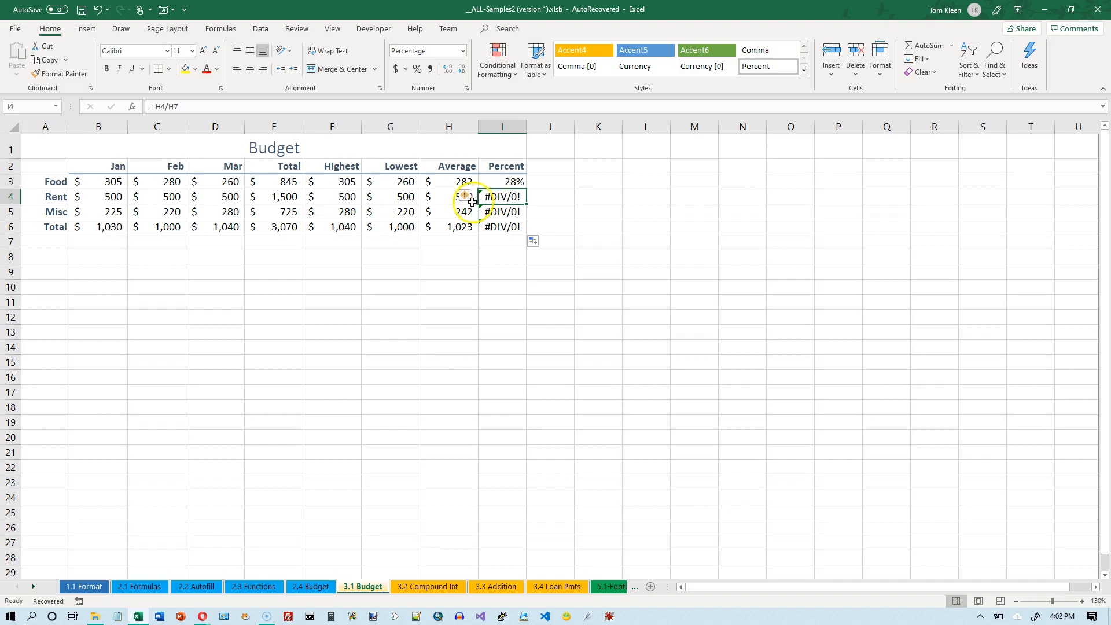
# - Check the error explanation and the available error options for cell I4, leaving the formula as it is
pyautogui.moveTo(469, 202)
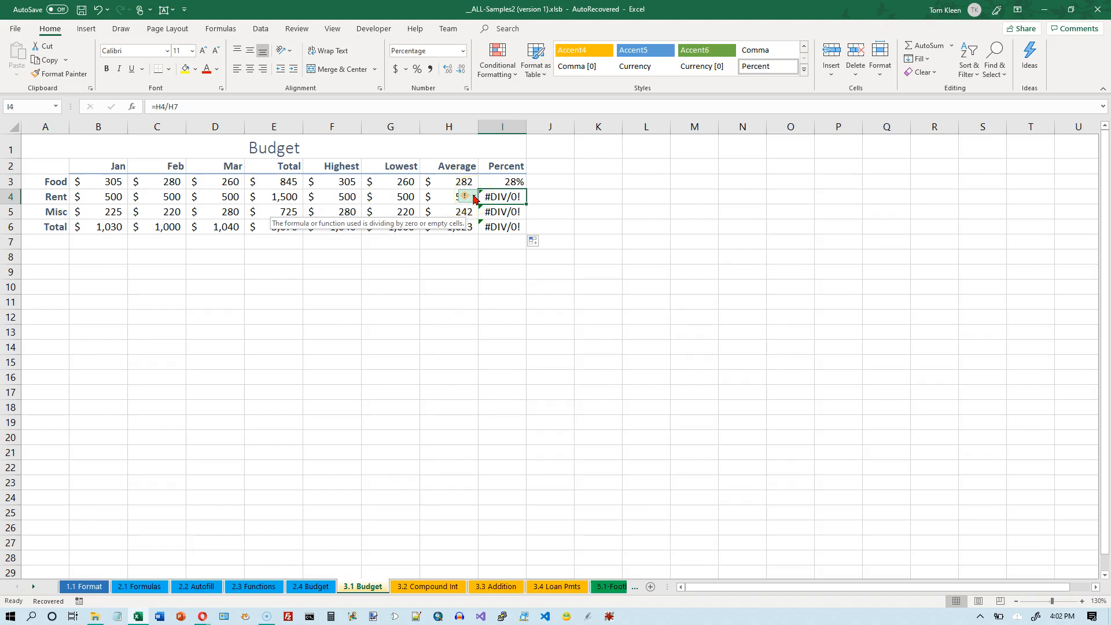
pyautogui.click(474, 199)
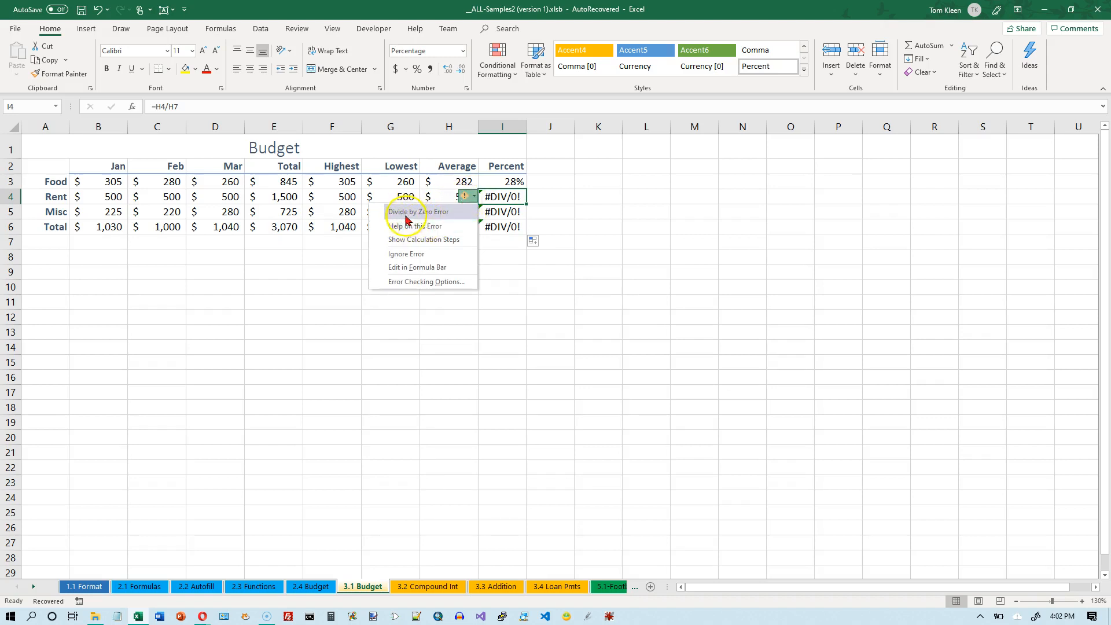
pyautogui.click(505, 196)
pyautogui.click(507, 192)
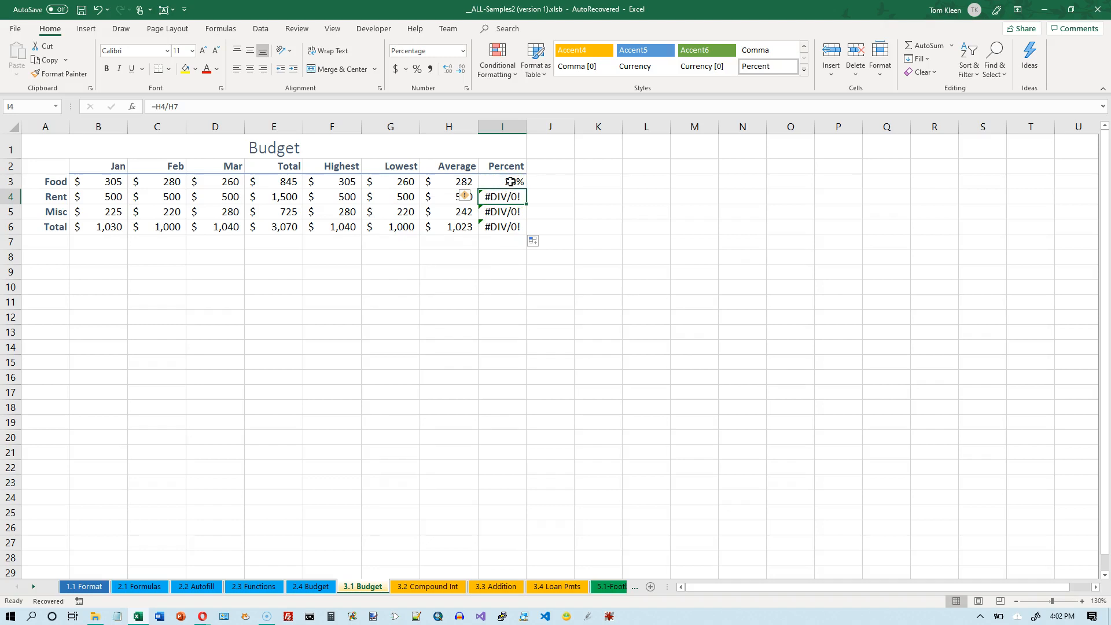
# - Compare the cell references used by the Percent formulas in I3 and I4
pyautogui.doubleClick(510, 181)
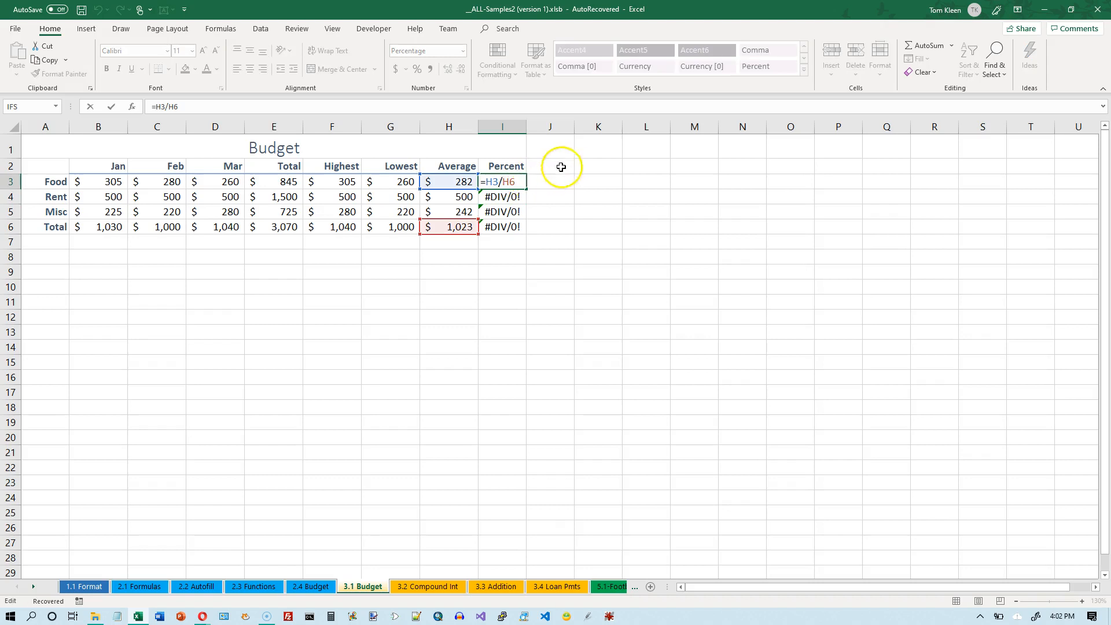
pyautogui.press('Return')
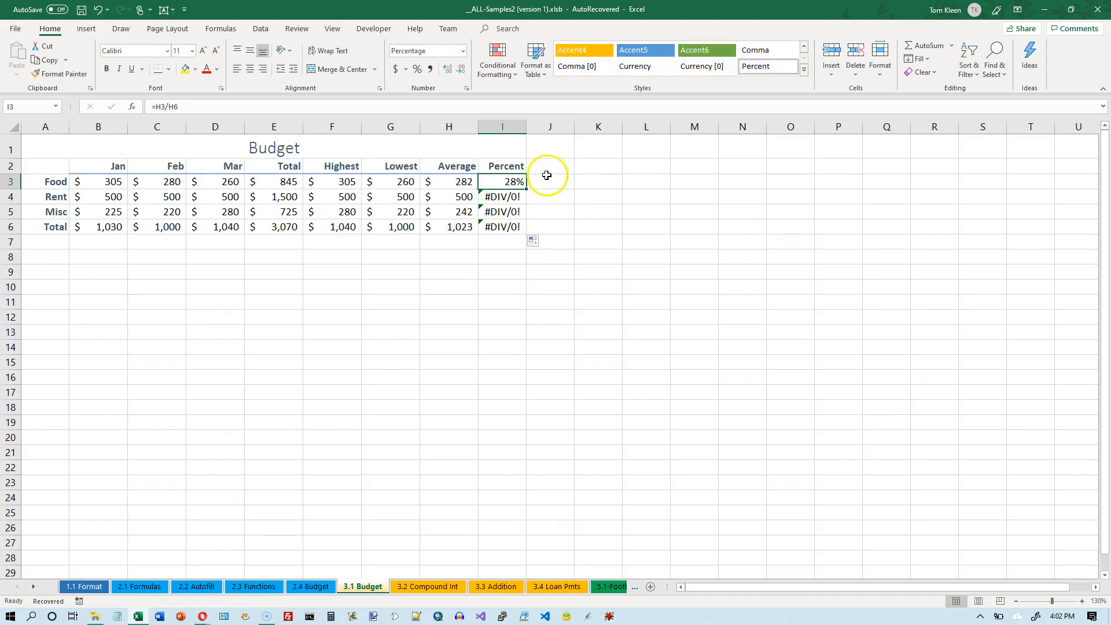
pyautogui.doubleClick(502, 197)
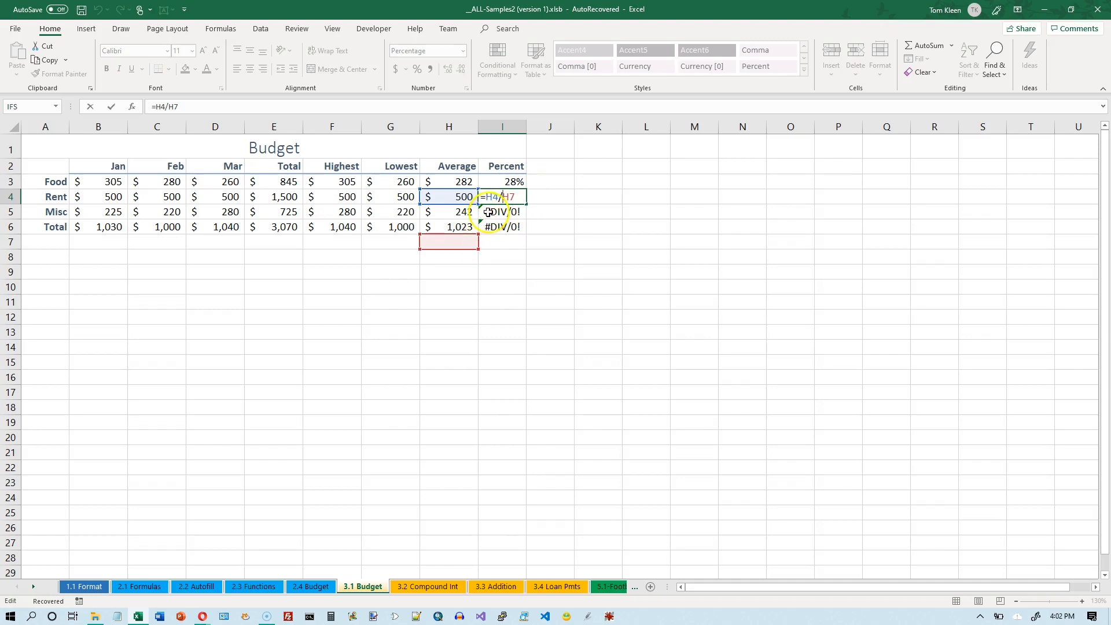
pyautogui.hotkey('ctrl', 'Return')
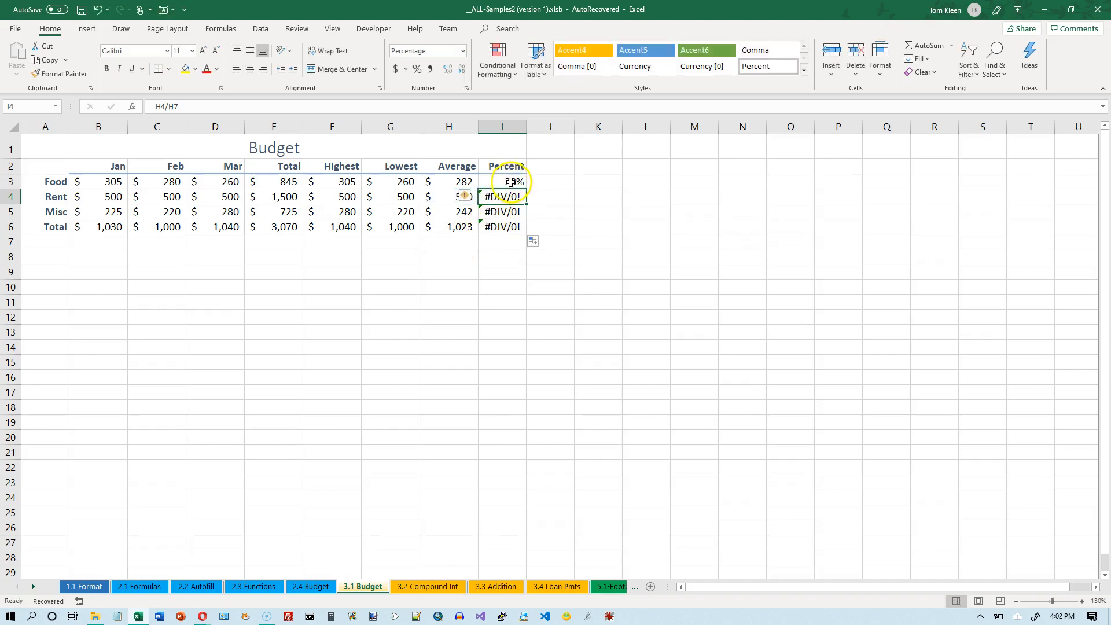
pyautogui.doubleClick(511, 182)
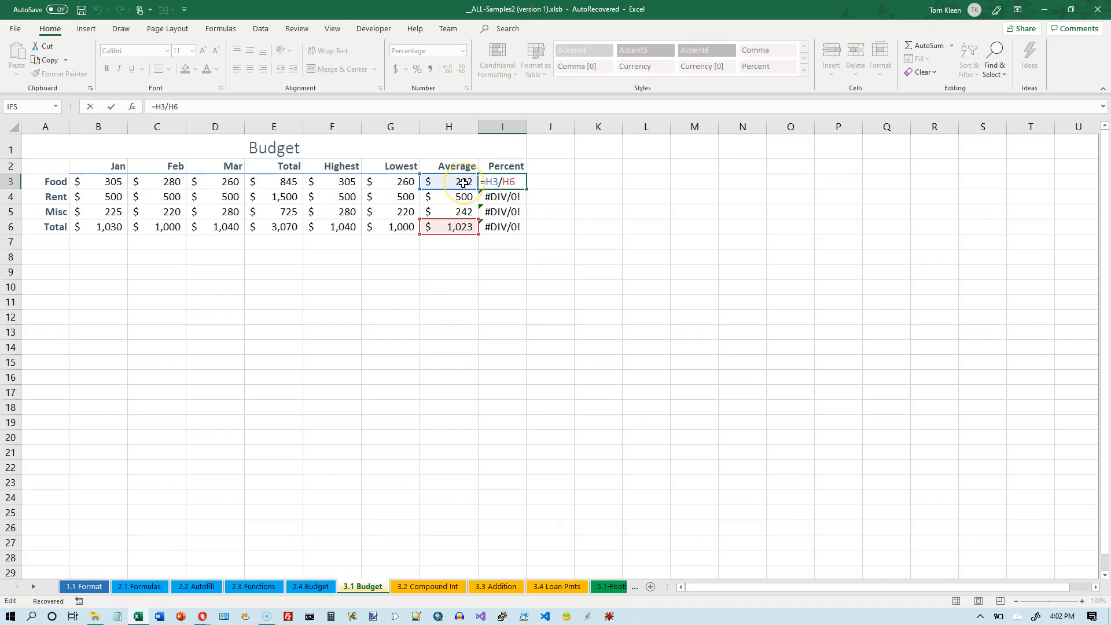
pyautogui.hotkey('ctrl', 'Return')
pyautogui.doubleClick(504, 197)
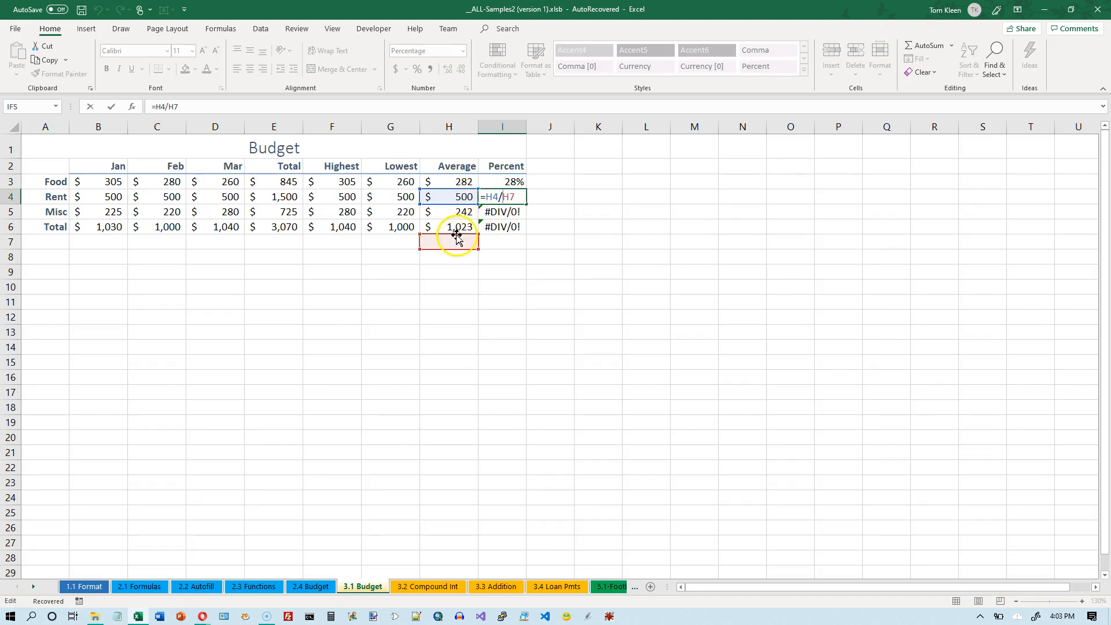
pyautogui.press('Return')
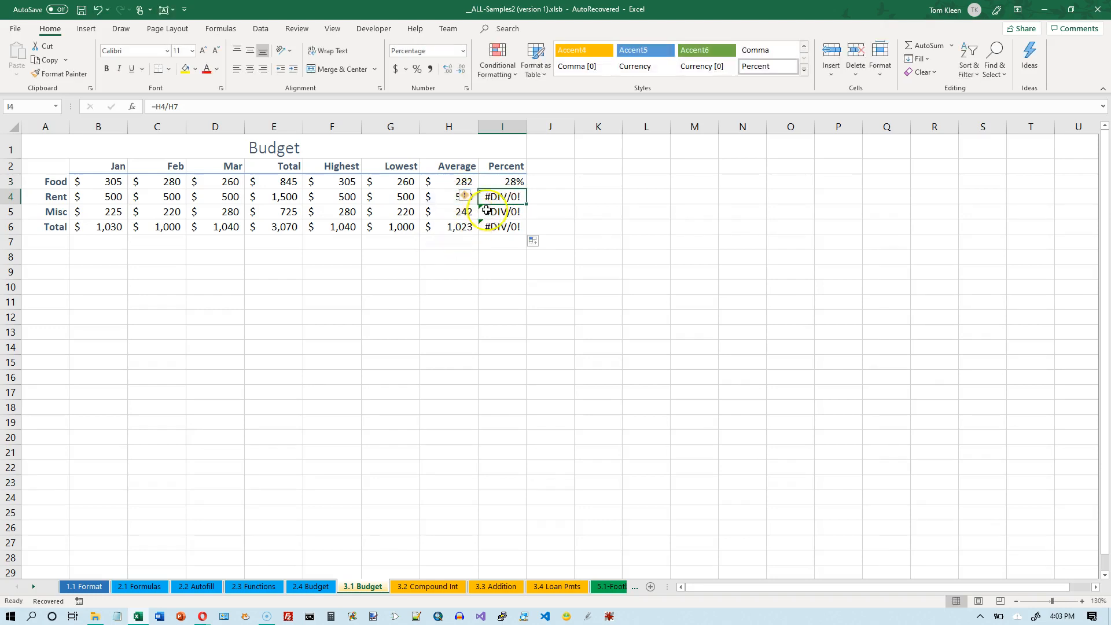
# - Examine the cell references in the Percent formulas for Misc in I5 and Total in I6, and recheck Rent in I4
pyautogui.doubleClick(505, 210)
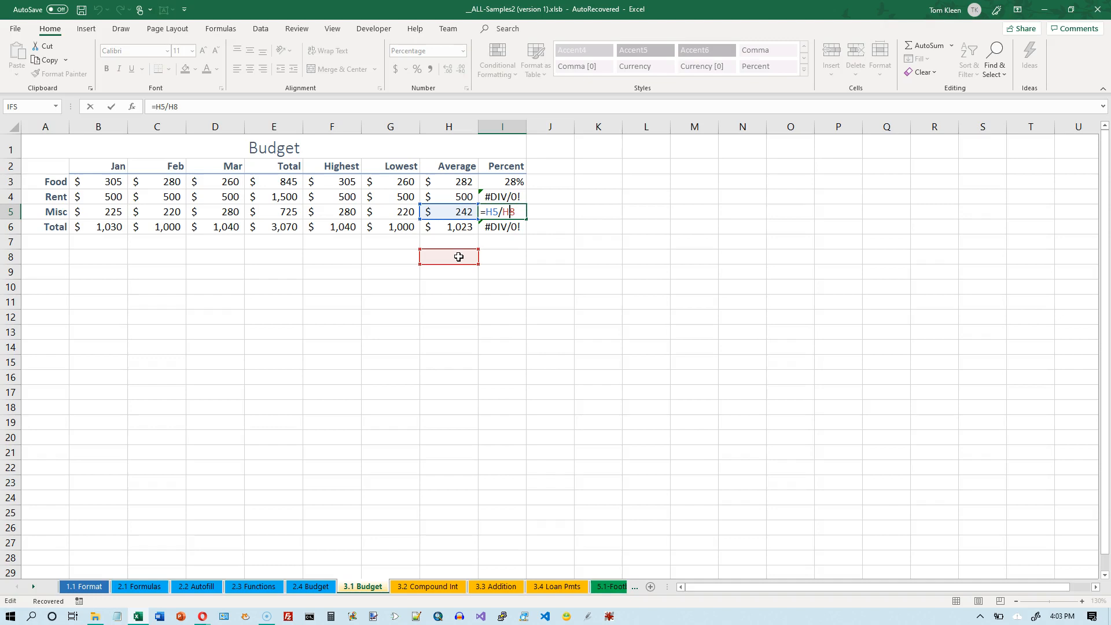
pyautogui.press('Escape')
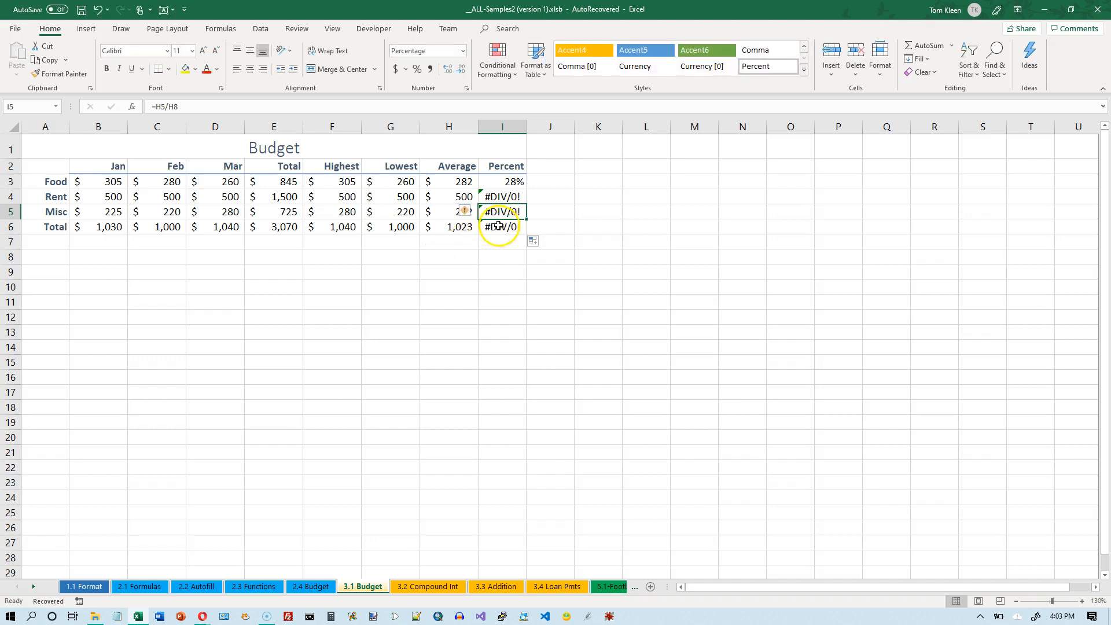
pyautogui.doubleClick(499, 226)
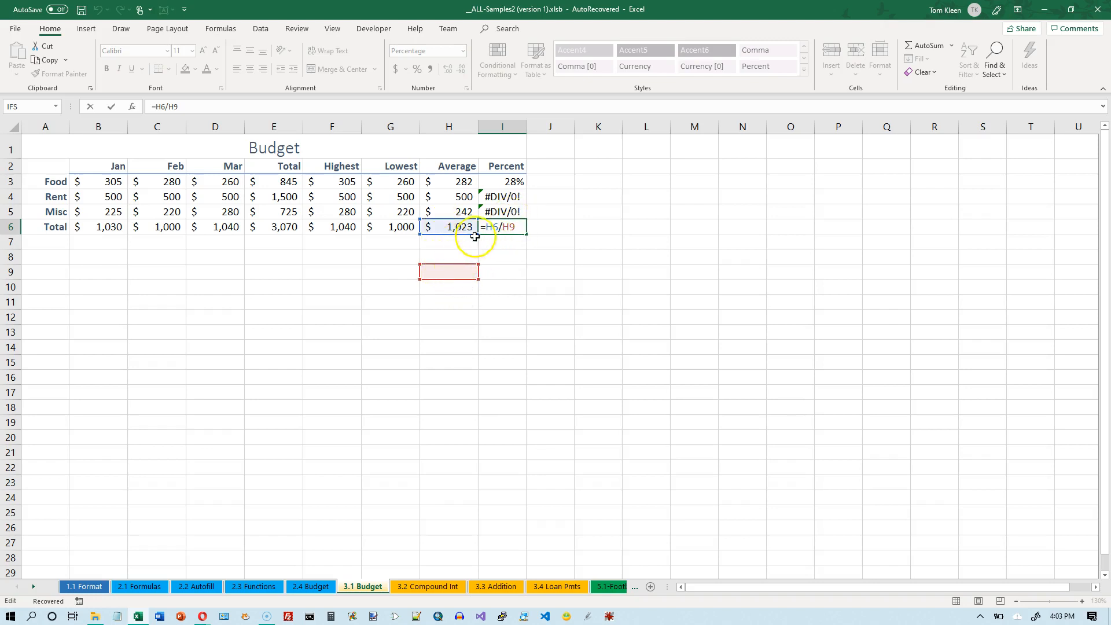
pyautogui.hotkey('ctrl', 'Return')
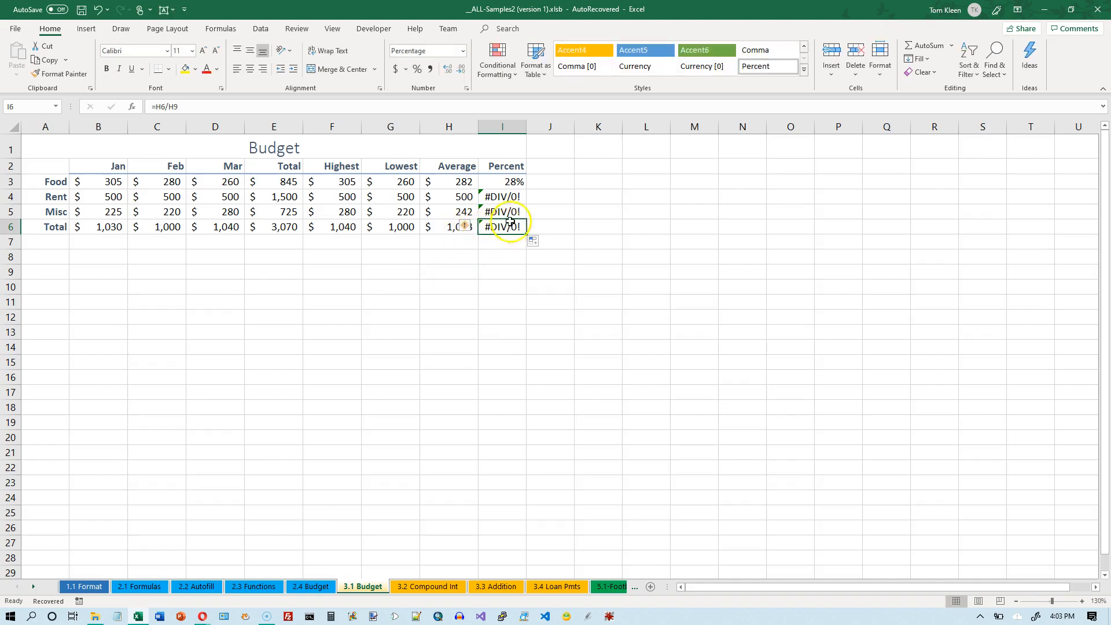
pyautogui.doubleClick(512, 197)
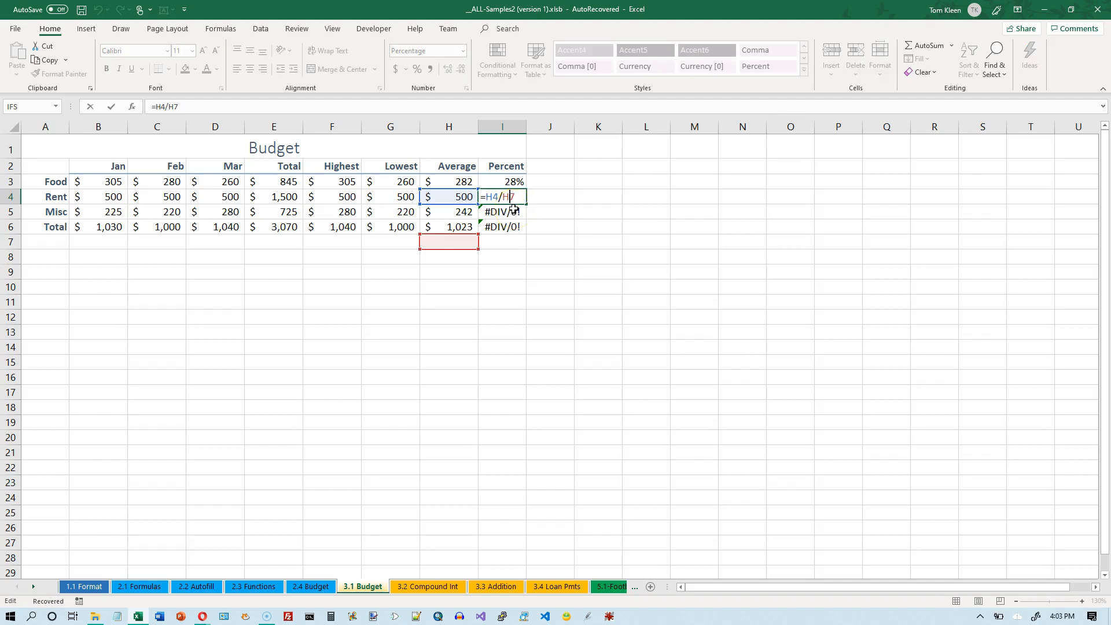
pyautogui.click(516, 196)
pyautogui.hotkey('ctrl', 'Return')
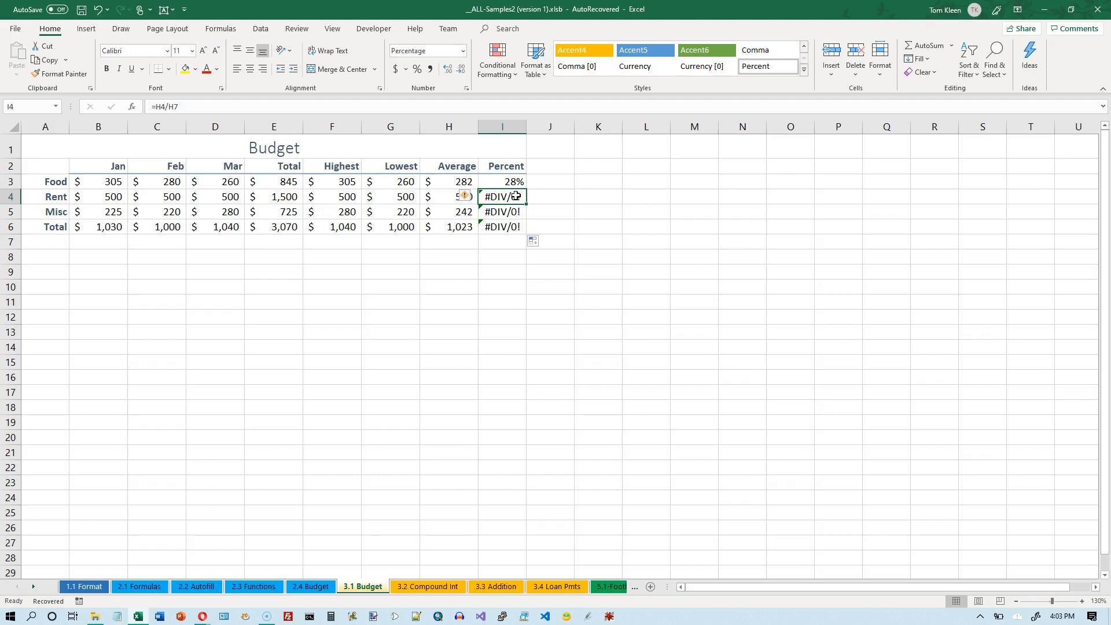
# - Change the formula in I3 to =H3/$H$6 with an absolute reference and fill it down through I6
pyautogui.click(511, 181)
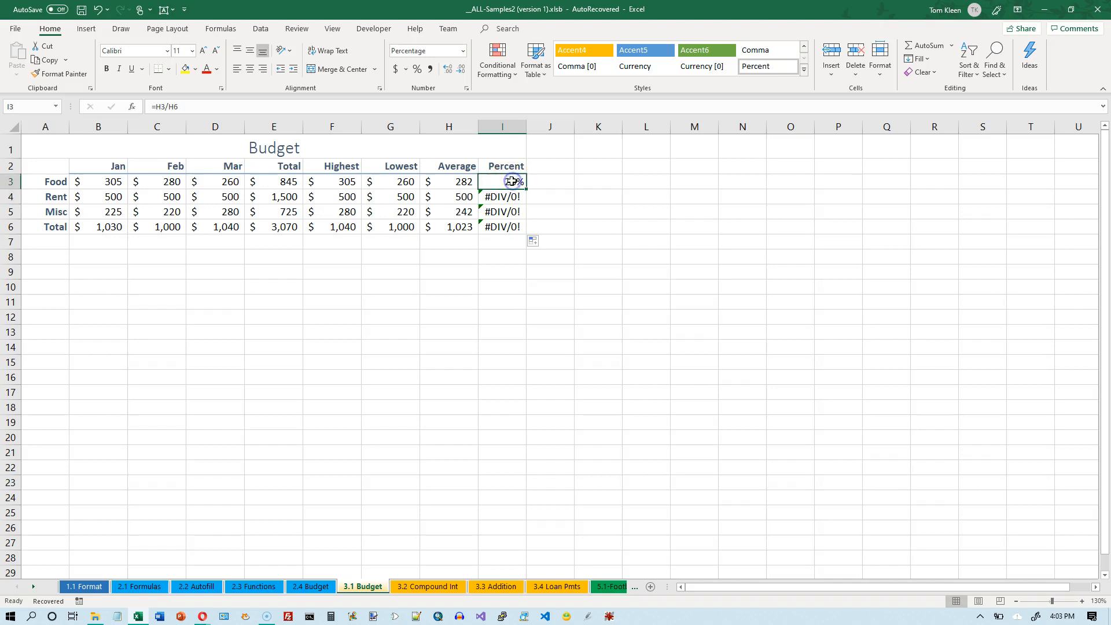
pyautogui.press('F2')
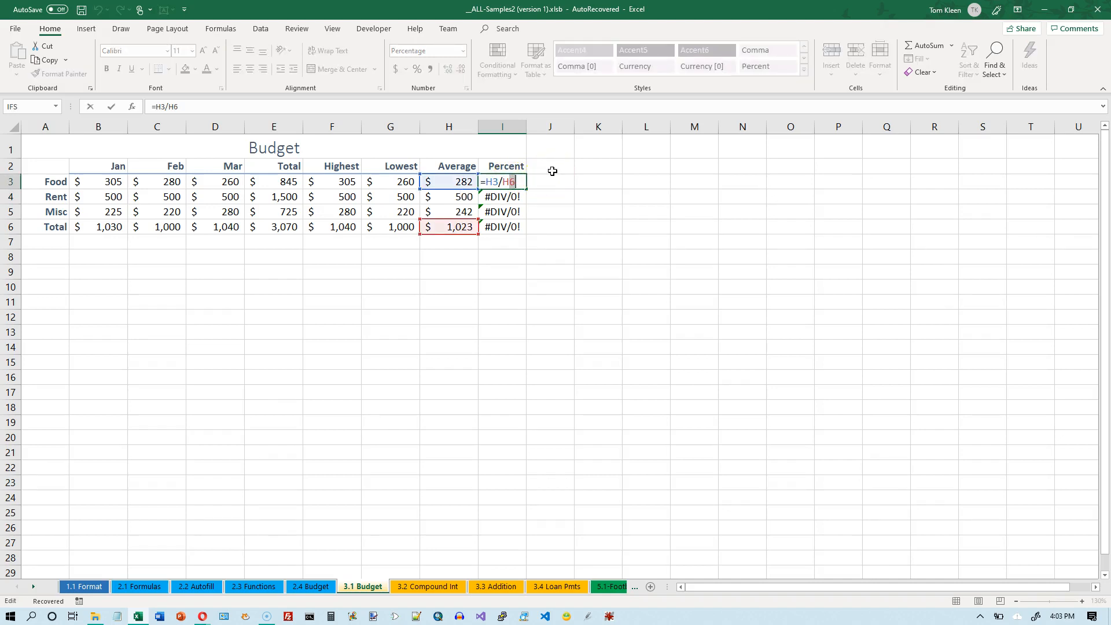
pyautogui.press('Left')
pyautogui.press('F4')
pyautogui.press('Return')
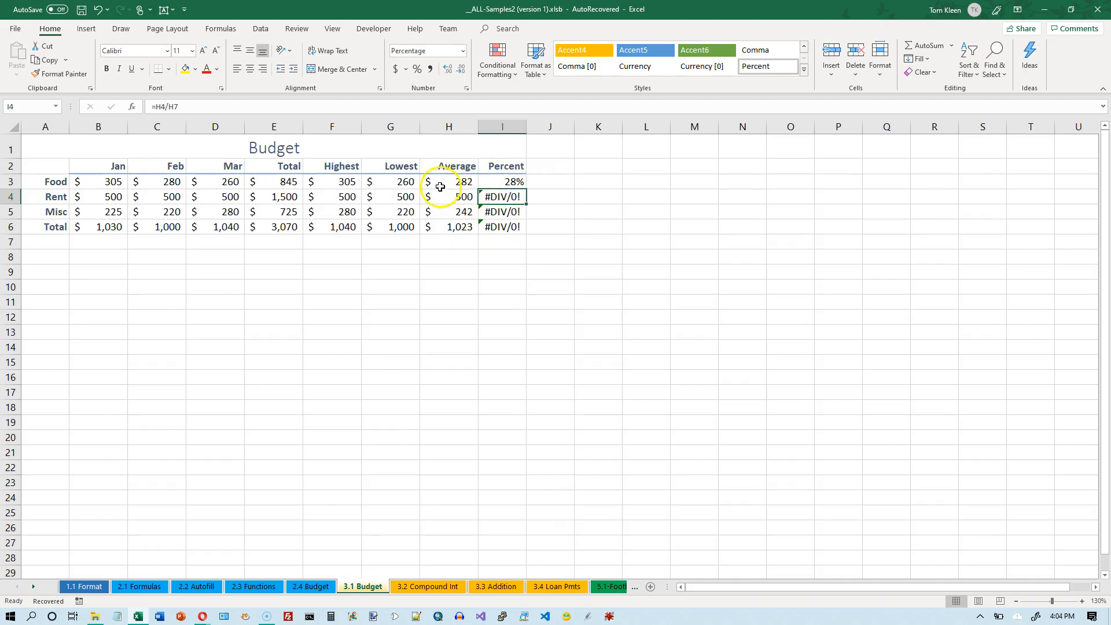
pyautogui.click(512, 181)
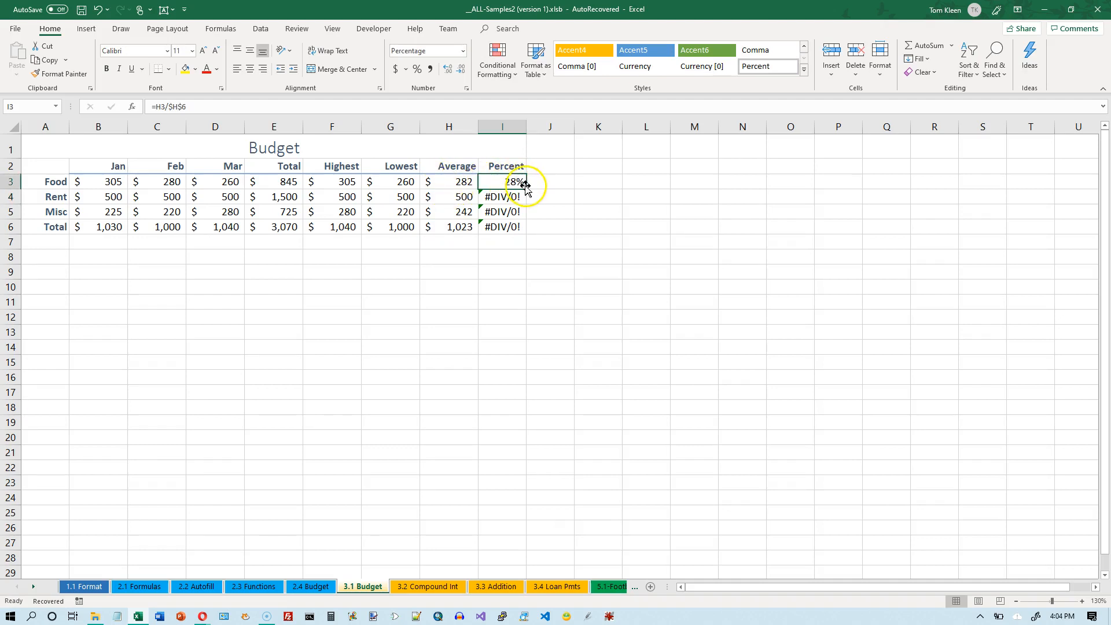
pyautogui.moveTo(525, 188); pyautogui.dragTo(523, 229)
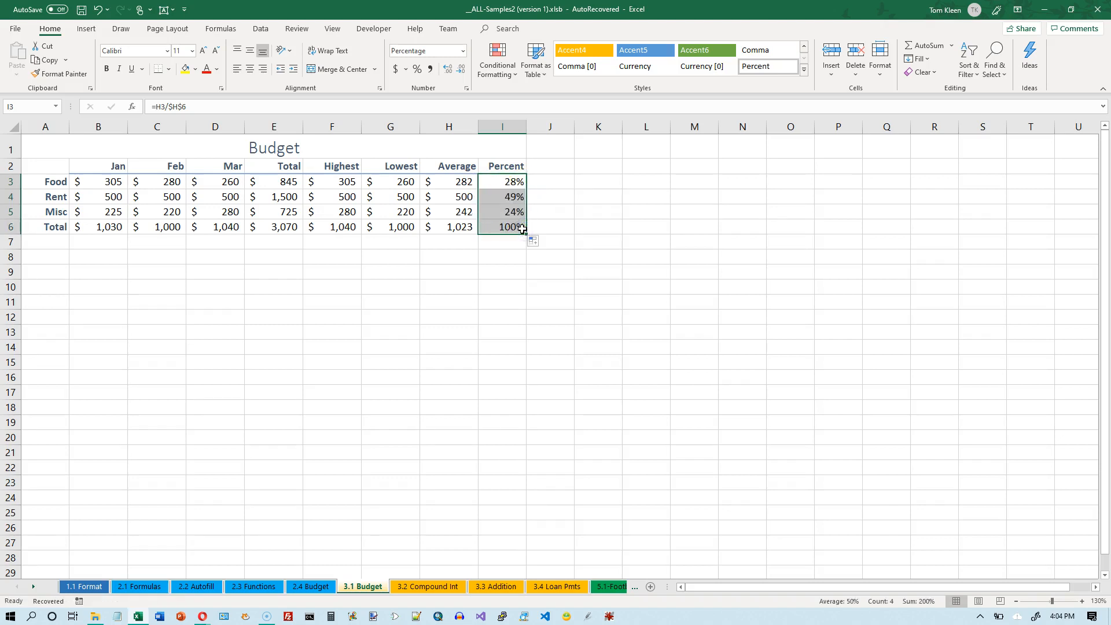
# - Inspect the references in the refilled Percent formulas in I4, I5 and I6
pyautogui.doubleClick(514, 196)
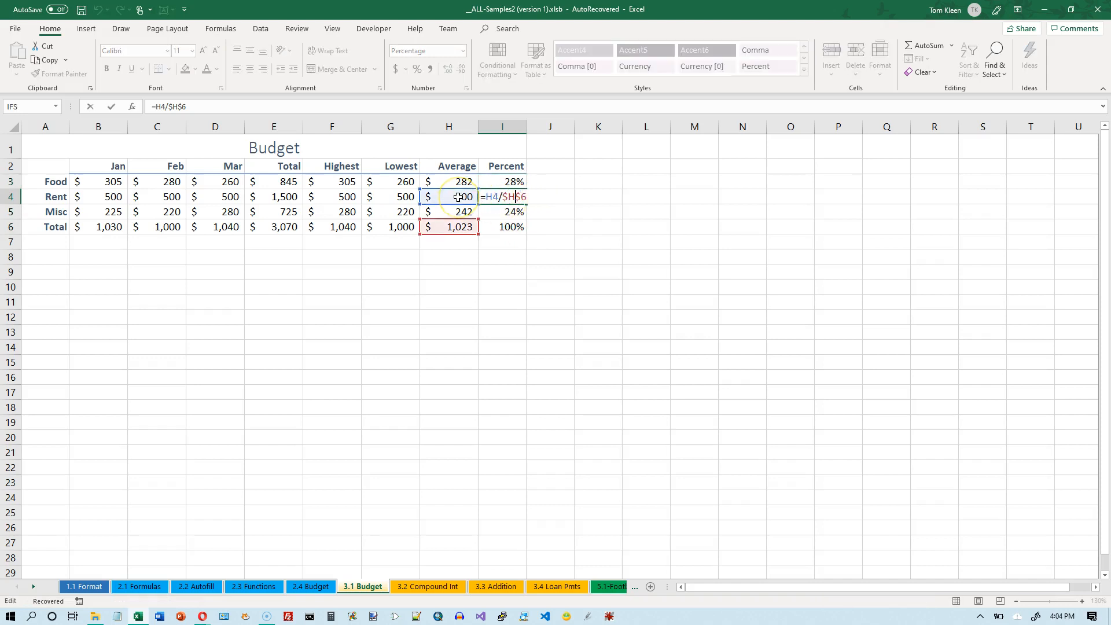
pyautogui.press('Escape')
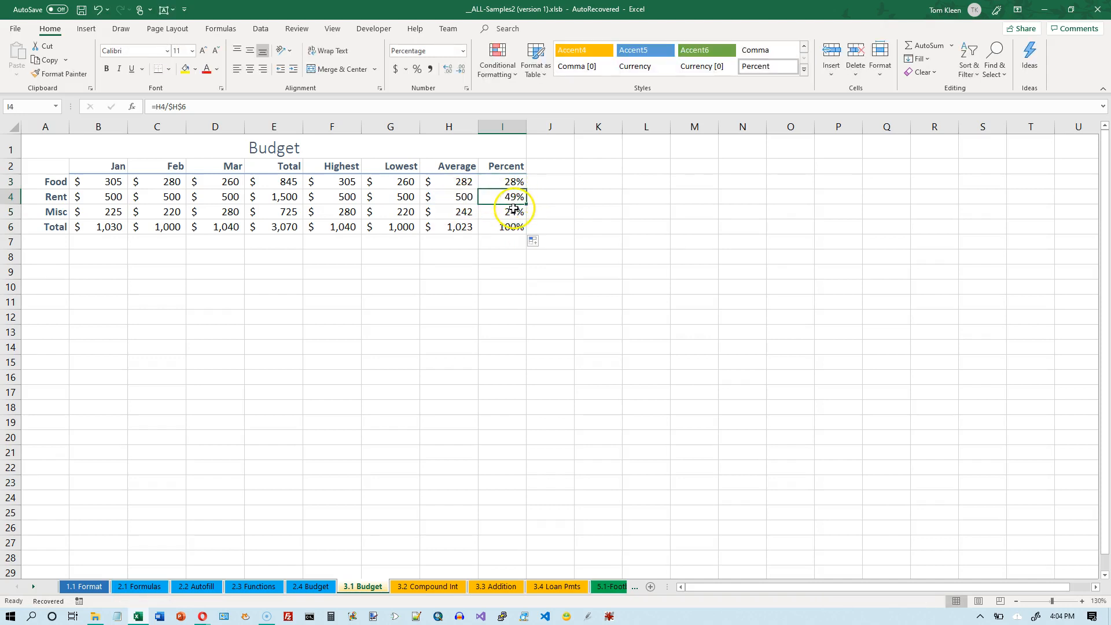
pyautogui.doubleClick(511, 212)
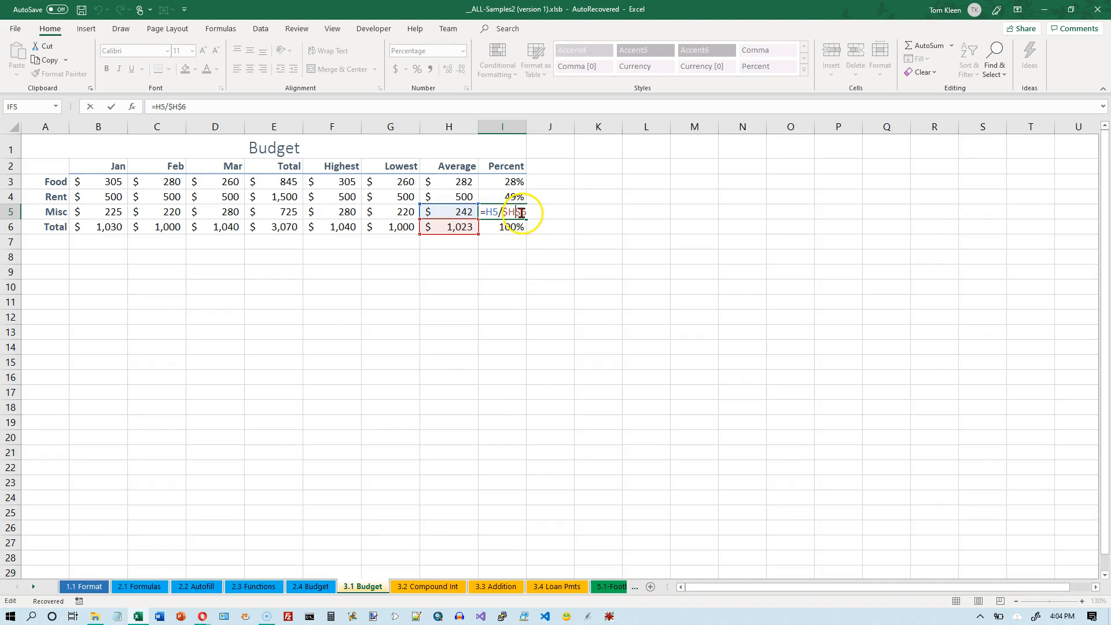
pyautogui.press('Return')
pyautogui.doubleClick(508, 226)
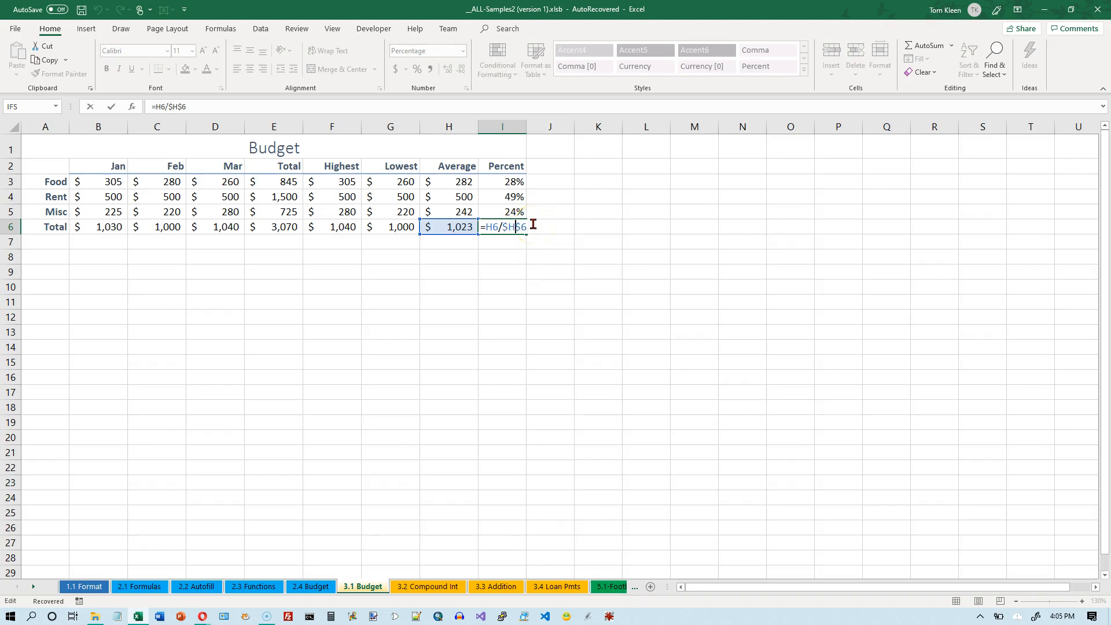
pyautogui.hotkey('ctrl', 'Return')
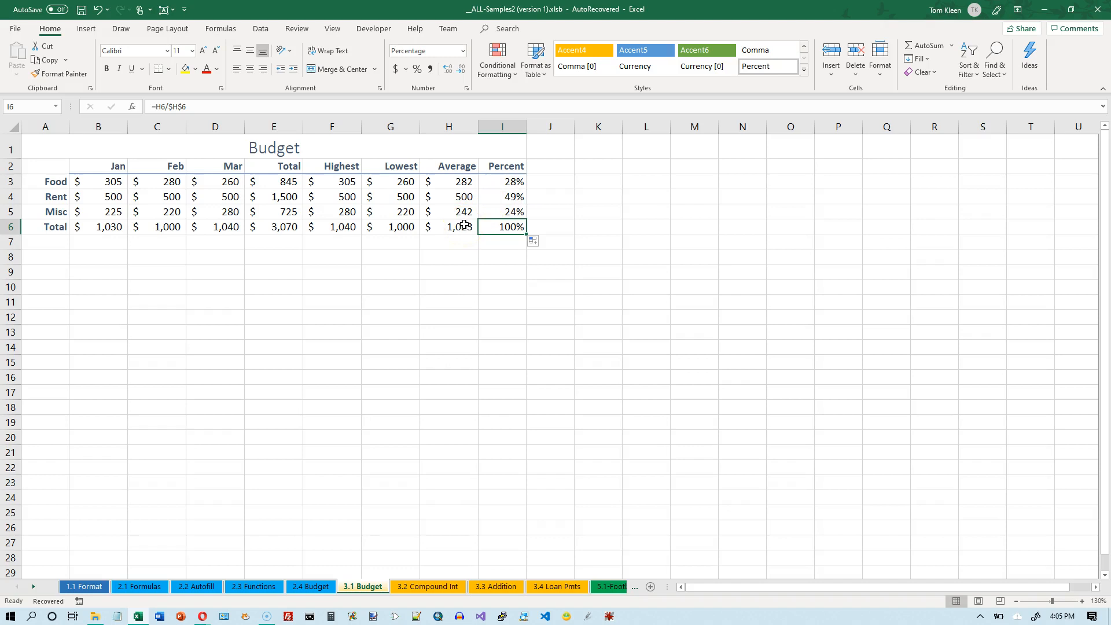
# - Replace the formula in I3 with the relative-reference version =h3/h6
pyautogui.click(513, 181)
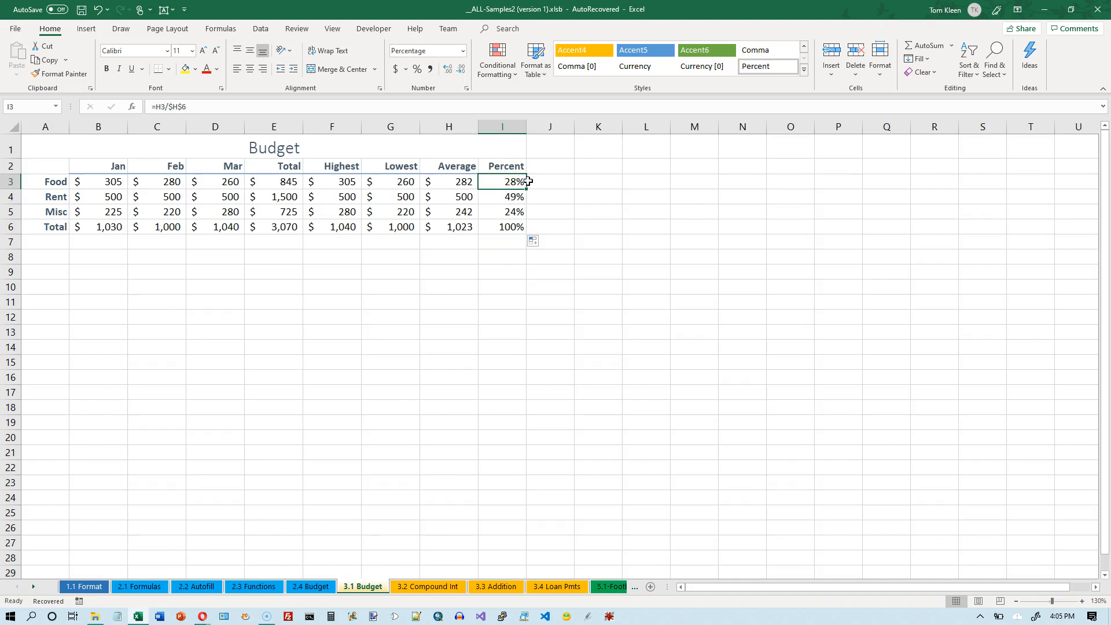
pyautogui.write('=h3/h3')
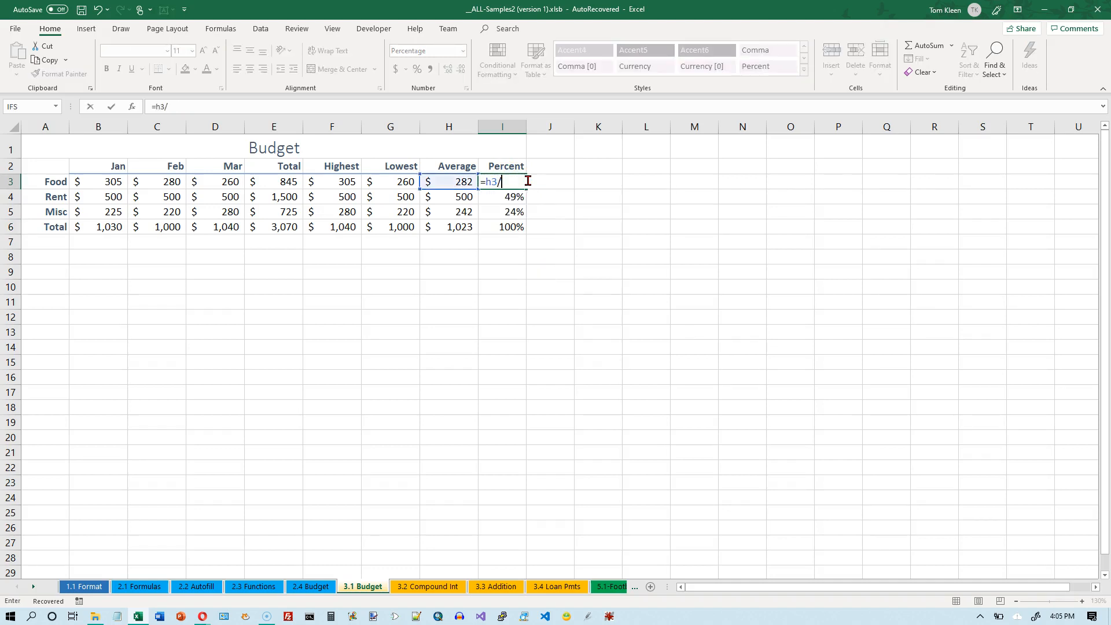
pyautogui.press('BackSpace')
pyautogui.write('6')
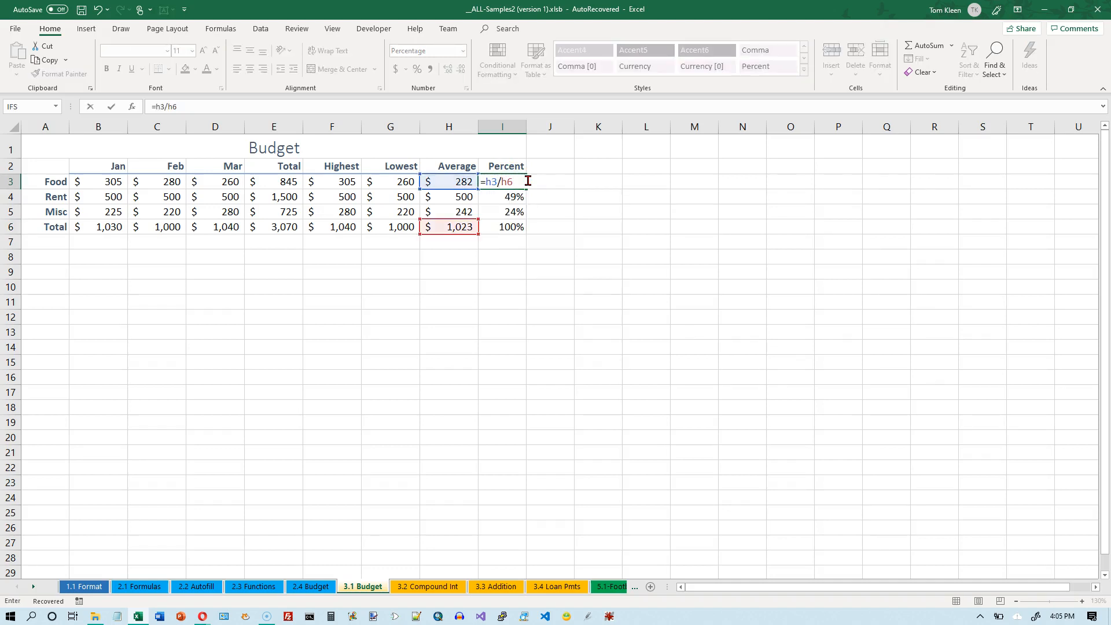
pyautogui.press('Return')
# - Enter the individual relative-reference formula =h4/h6 in I4 for Rent's percentage
pyautogui.write('h4/h6')
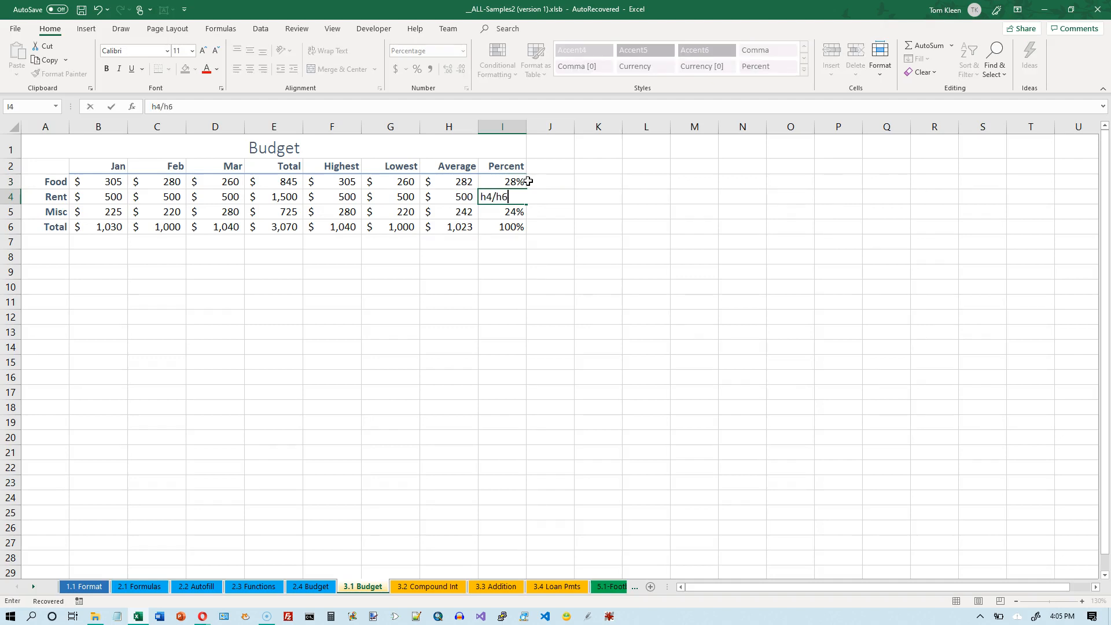
pyautogui.press('Return')
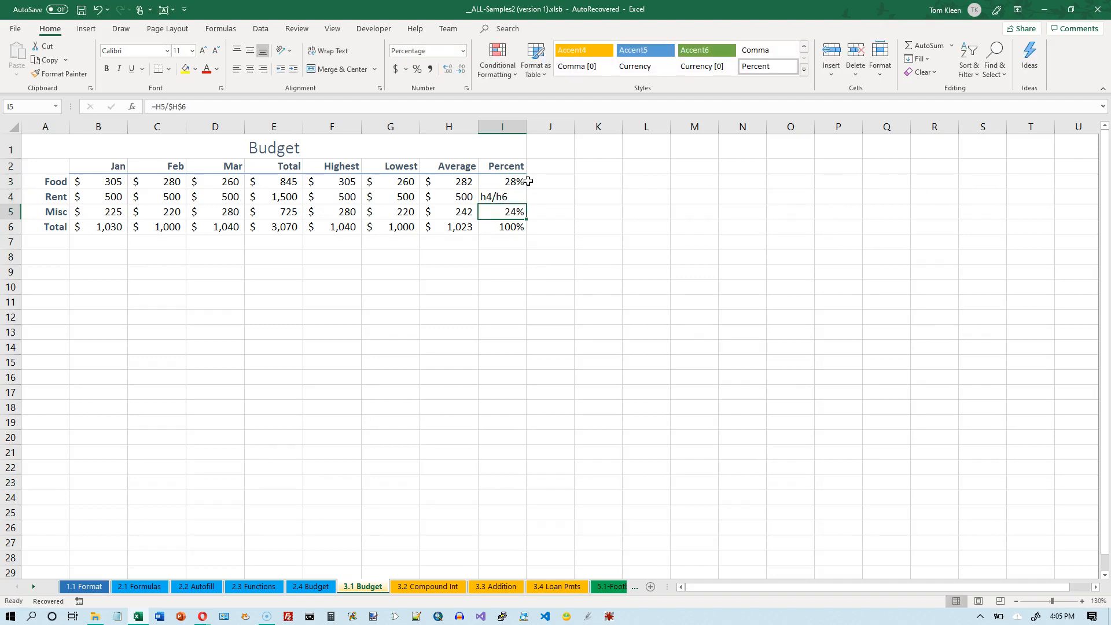
pyautogui.doubleClick(493, 196)
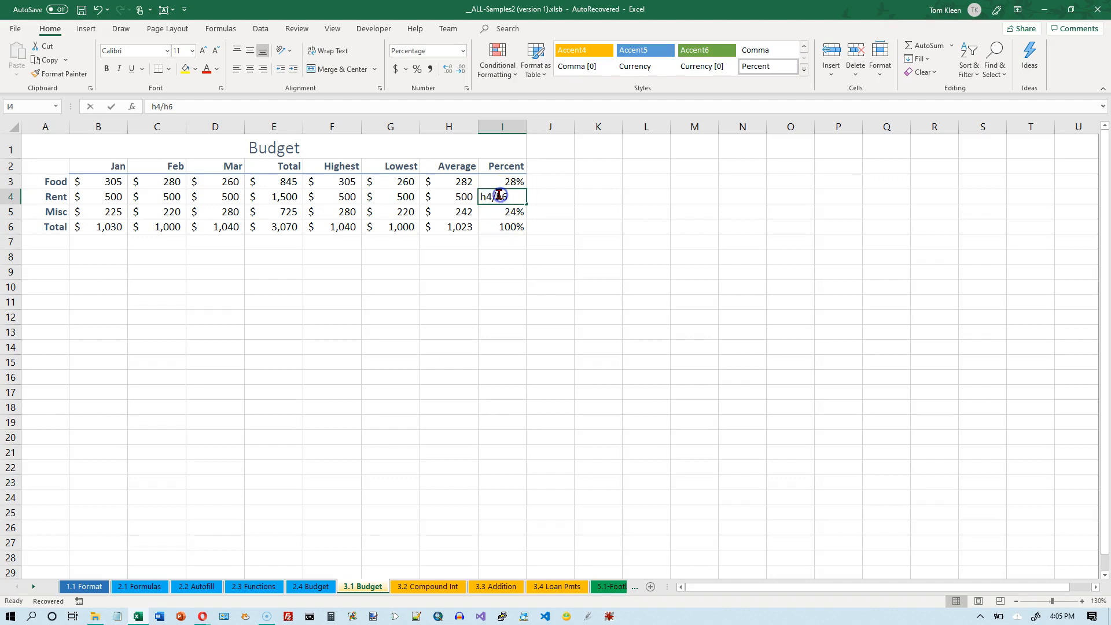
pyautogui.click(481, 196)
pyautogui.write('=')
pyautogui.press('Return')
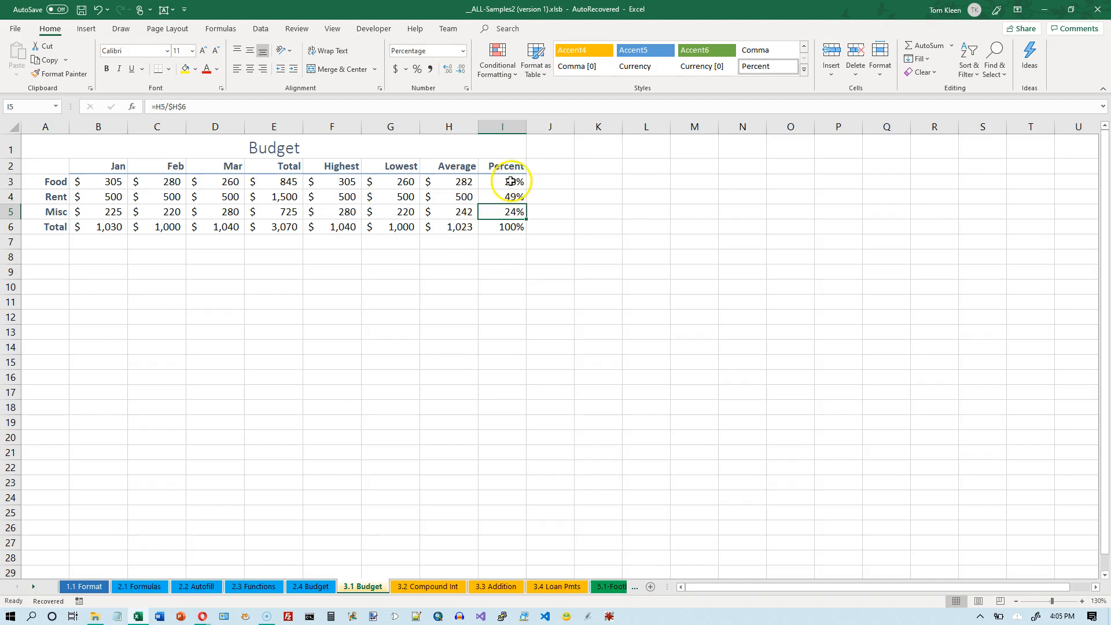
# - Compare the formulas in I3 to I5, fill I5's absolute-reference formula up through I3, and check I4's formula
pyautogui.click(509, 181)
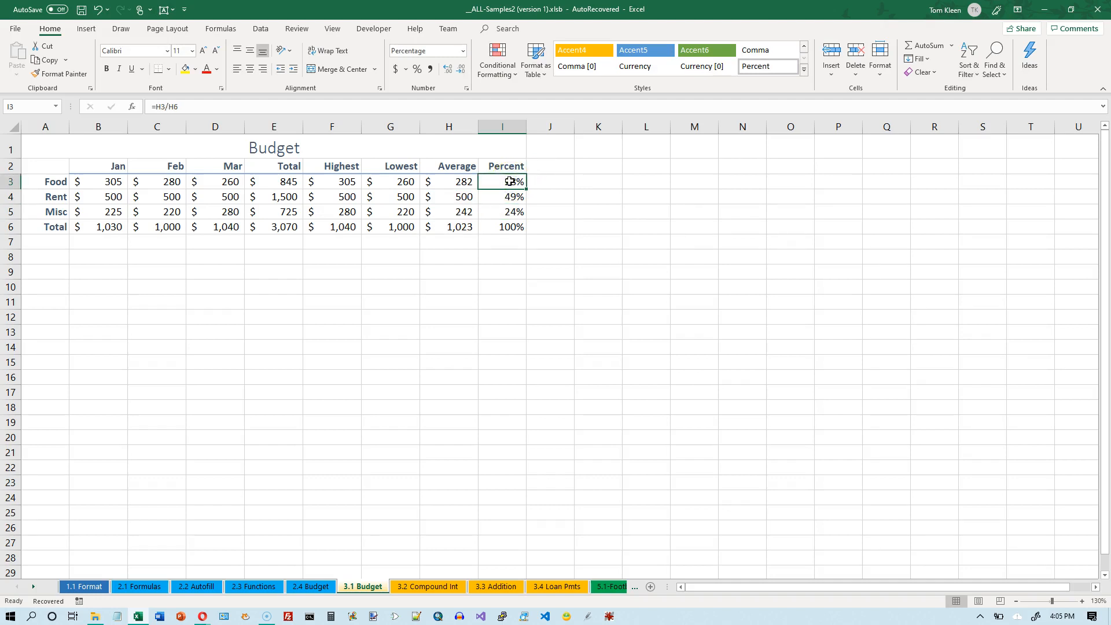
pyautogui.click(506, 198)
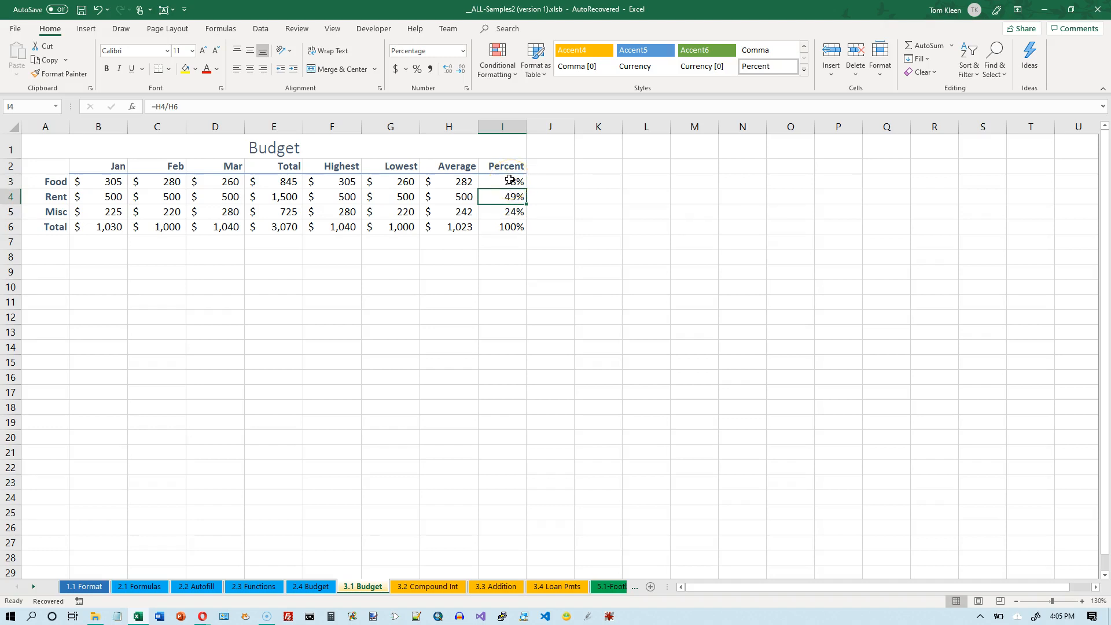
pyautogui.click(512, 211)
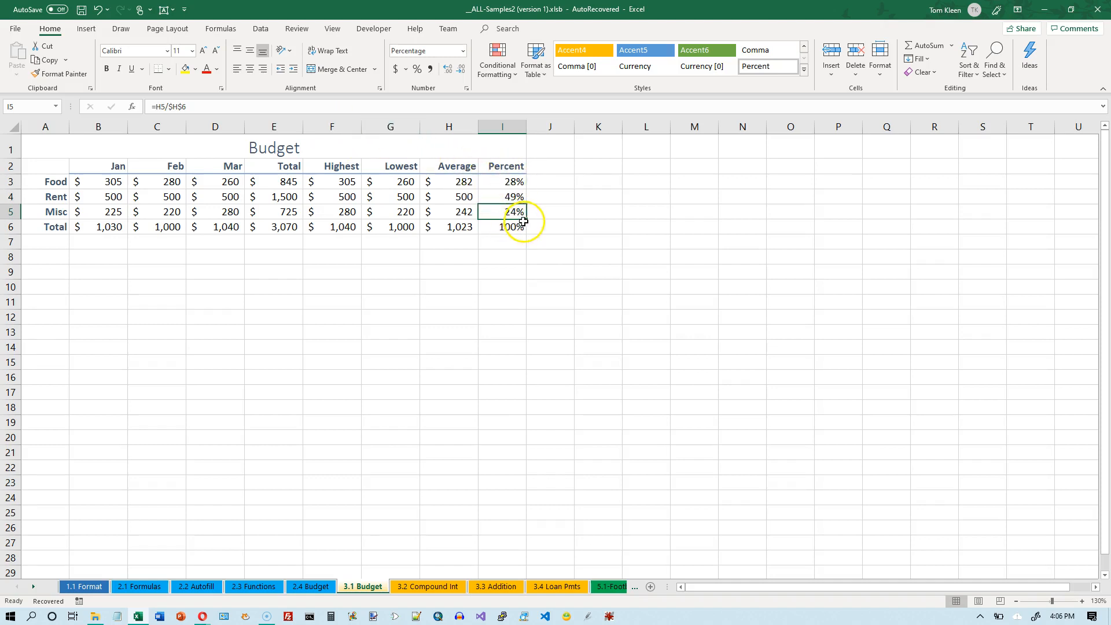
pyautogui.moveTo(524, 219); pyautogui.dragTo(523, 174)
pyautogui.click(517, 212)
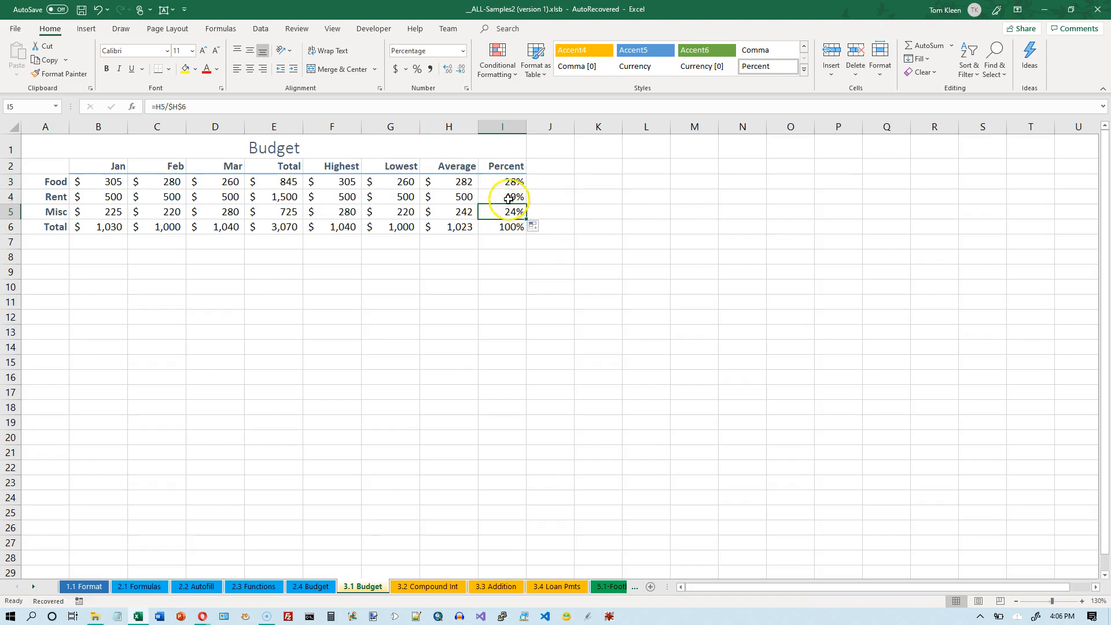
pyautogui.doubleClick(510, 197)
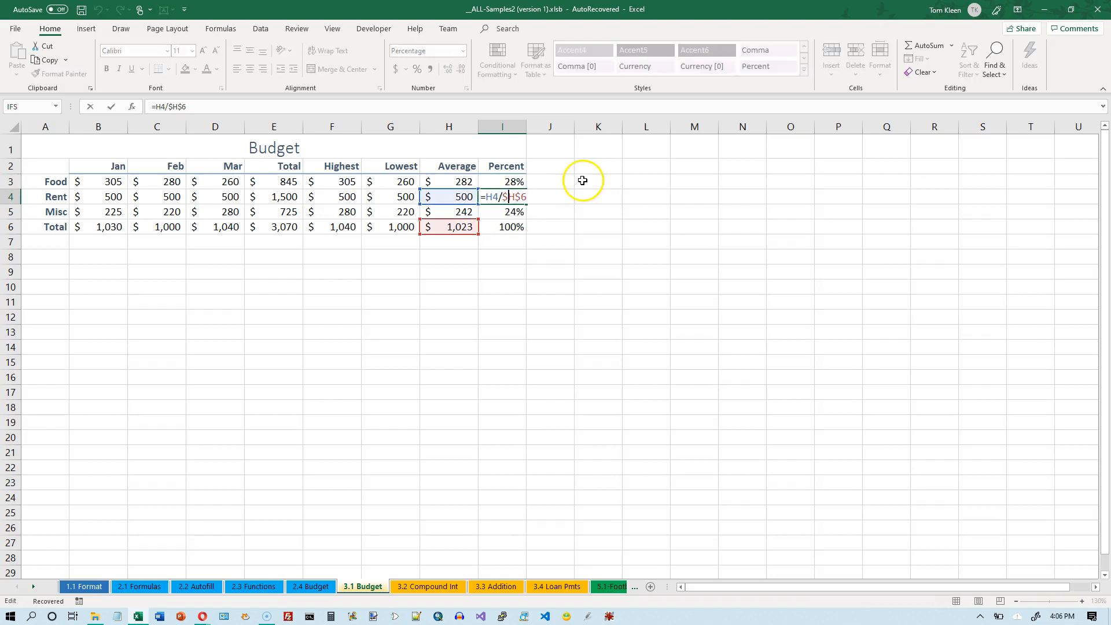
# - Close I4's formula without changes and inspect the cell references in Food's Percent formula in I3
pyautogui.press('Escape')
pyautogui.doubleClick(516, 180)
pyautogui.press('Escape')
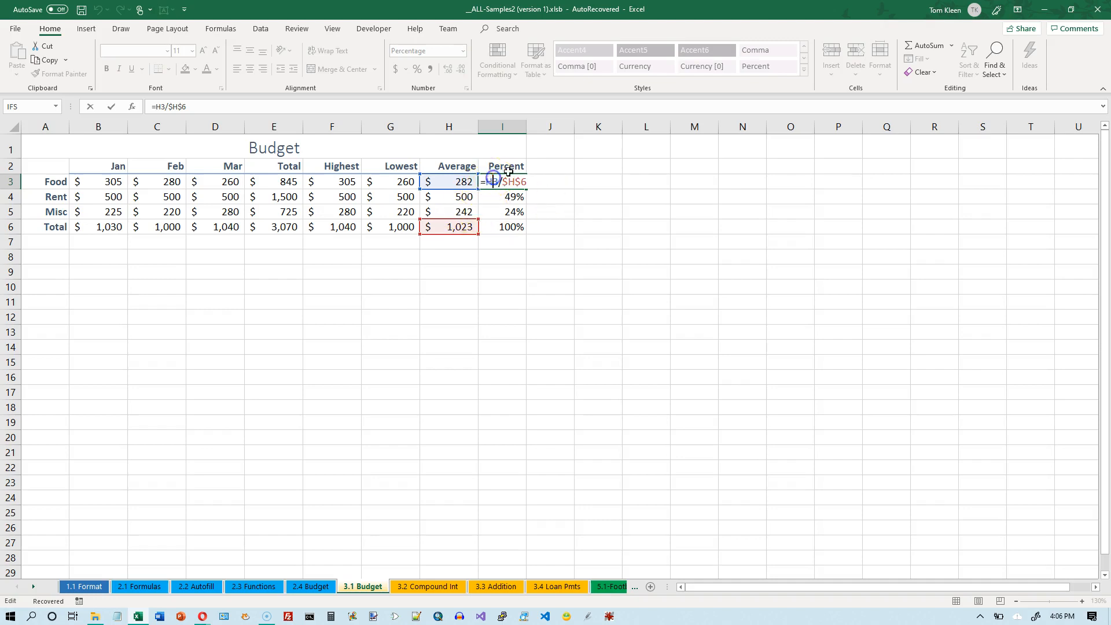
# - Cycle the H3 reference in I3's formula through the forms $H$3, H$3 and $H3, and discard the edit
pyautogui.press('F4')
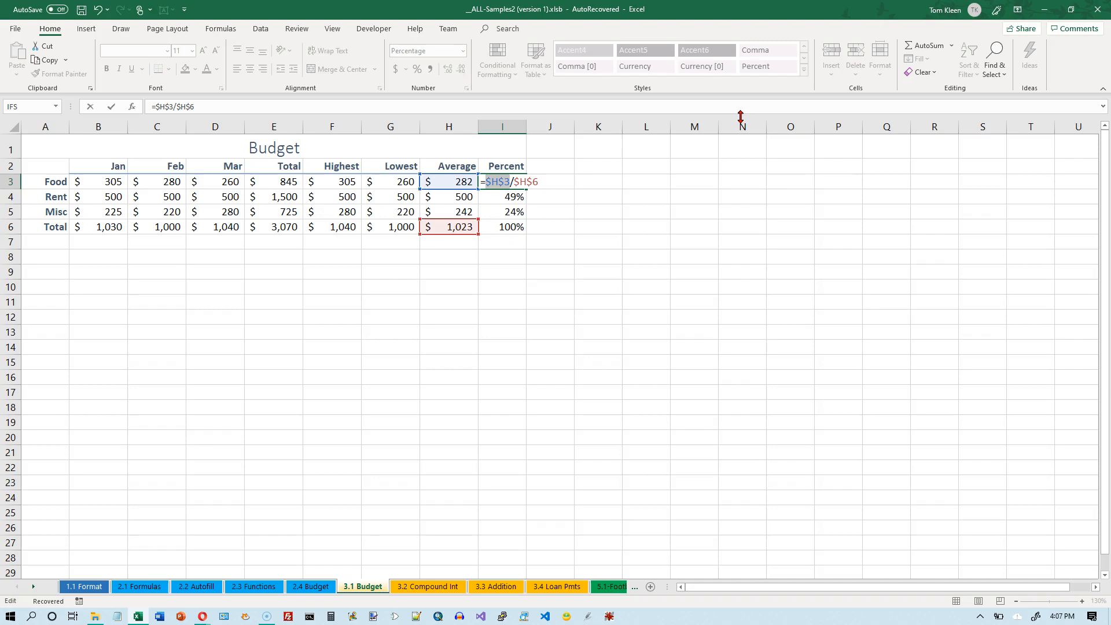
pyautogui.press('F4')
pyautogui.press('F4')
pyautogui.press('F4')
pyautogui.press('F4')
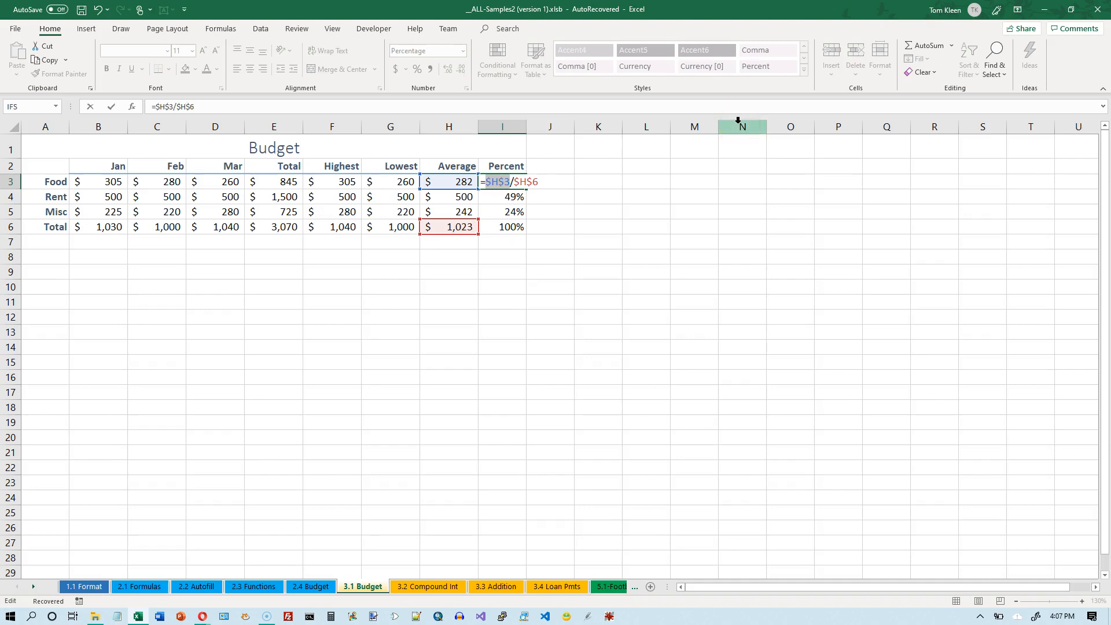
pyautogui.press('F4')
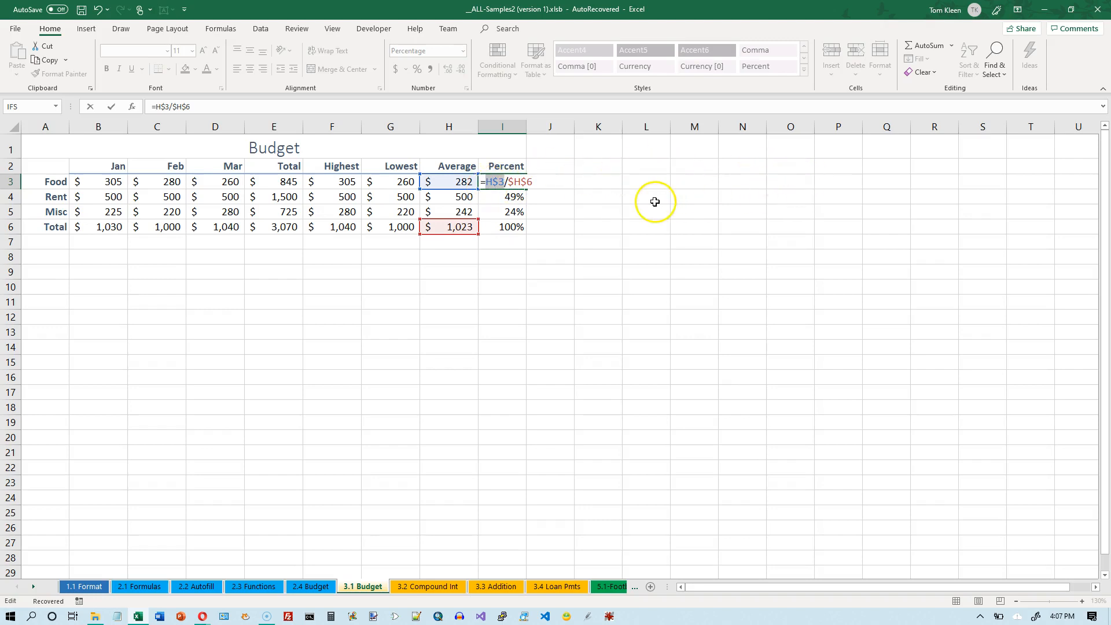
pyautogui.press('F4')
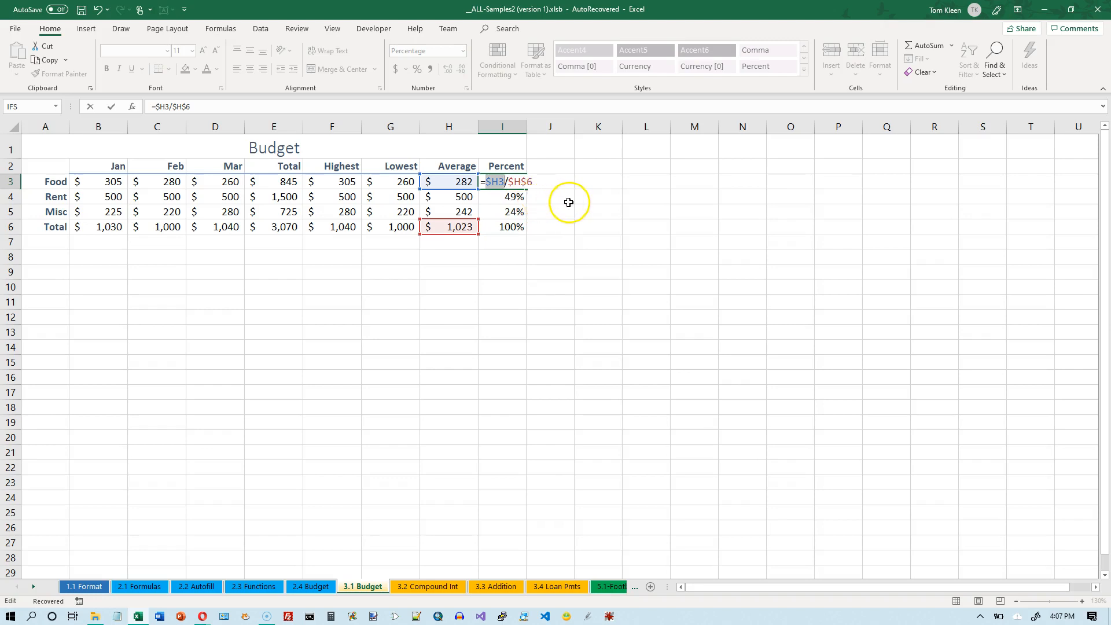
pyautogui.press('Escape')
pyautogui.click(503, 181)
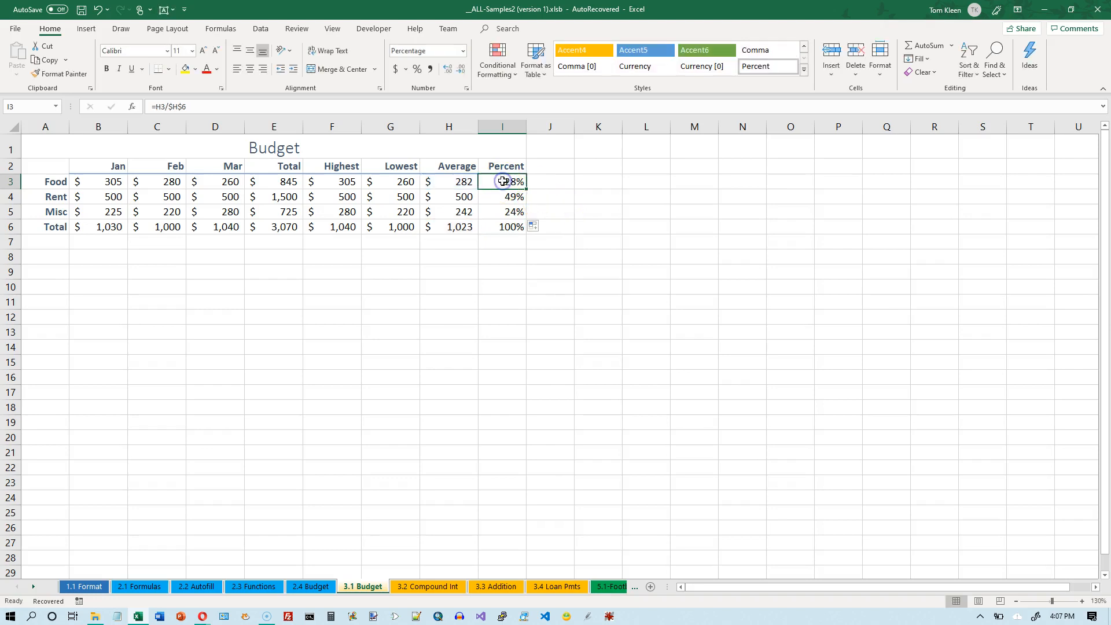